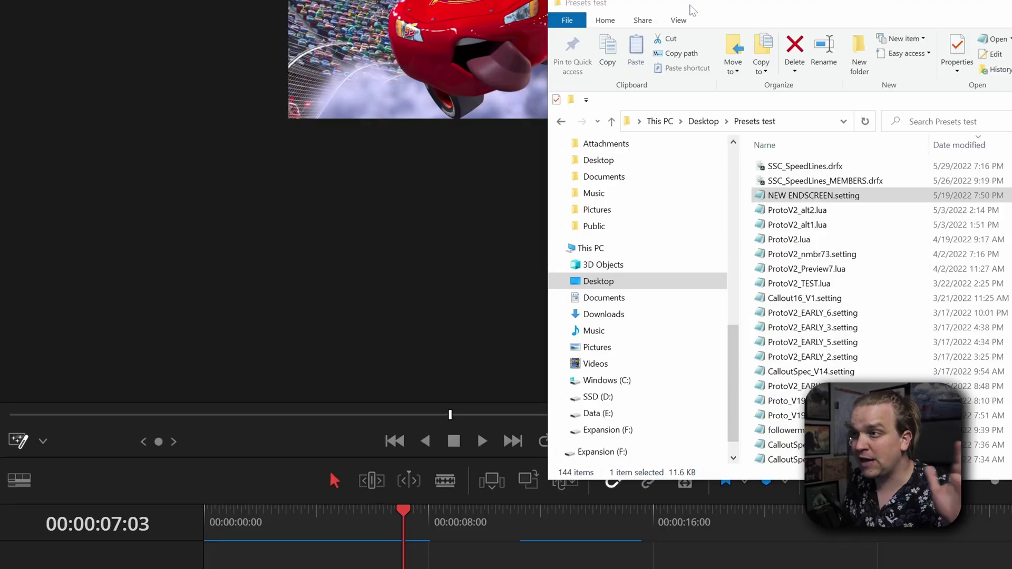
# Install the SSC_SpeedLines.drfx template bundle from the Presets test folder into the Effects Library.
pyautogui.moveTo(692, 9); pyautogui.dragTo(672, 12)
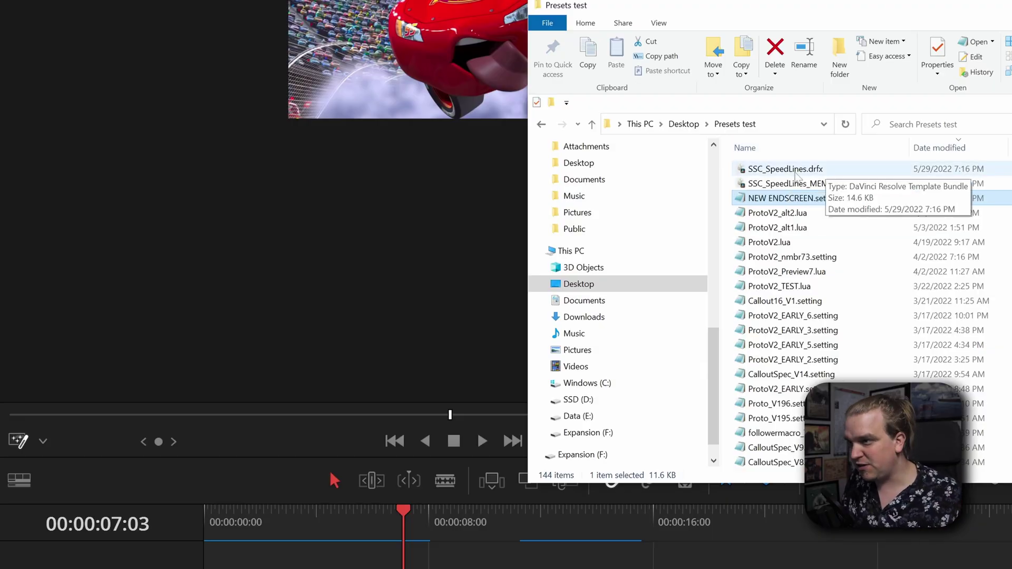
pyautogui.doubleClick(796, 172)
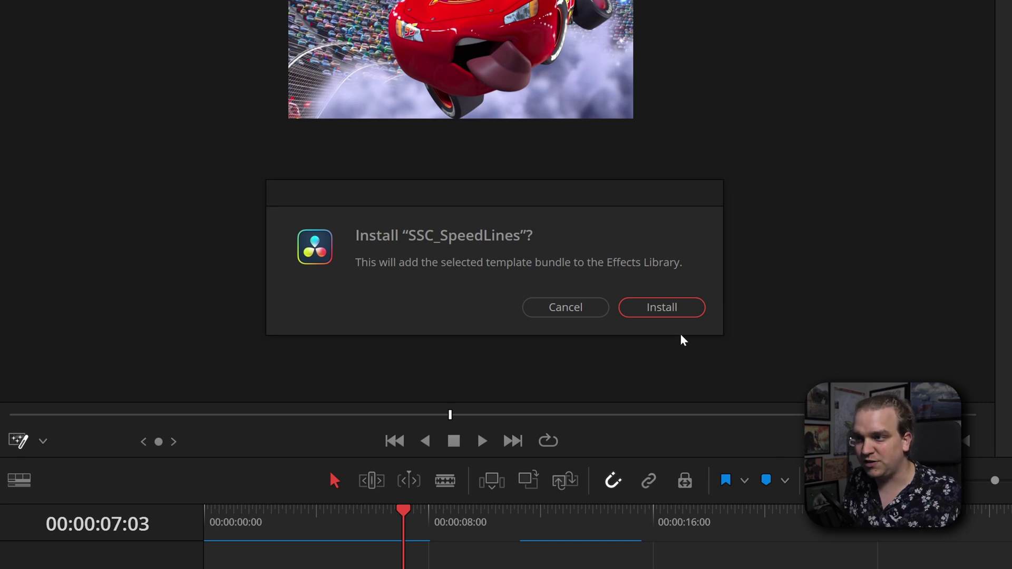
pyautogui.click(655, 309)
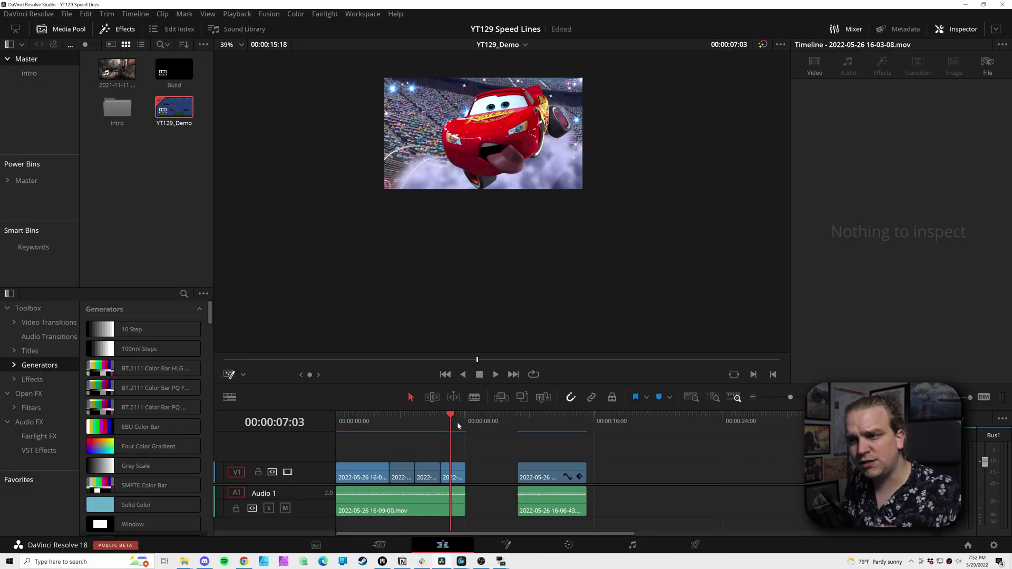
# Look through the Stirling Supply Co generators in the Effects Library for the installed SSC_SpeedLines template.
pyautogui.moveTo(458, 426); pyautogui.dragTo(485, 424)
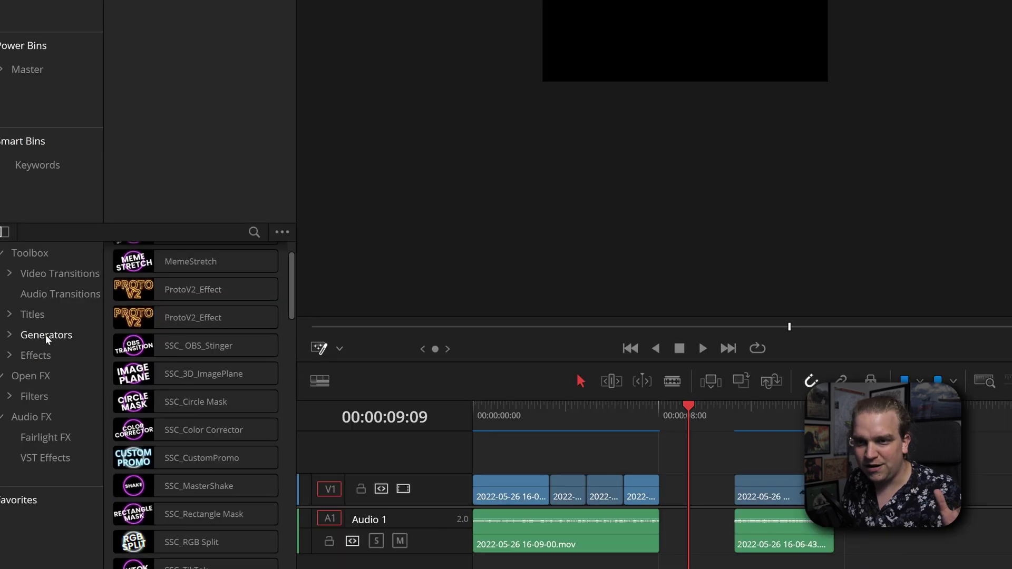
pyautogui.click(26, 366)
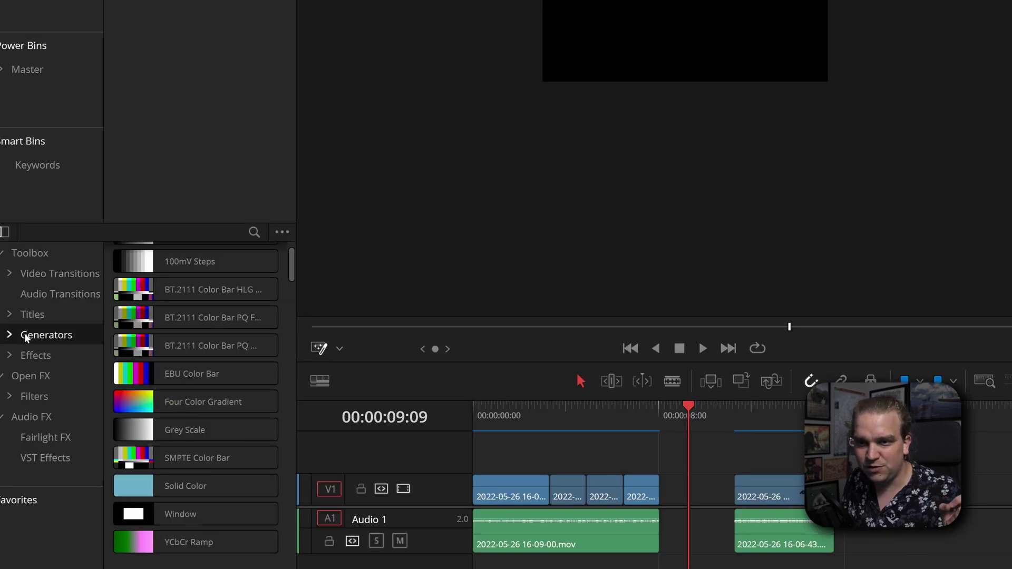
pyautogui.click(14, 365)
pyautogui.click(46, 376)
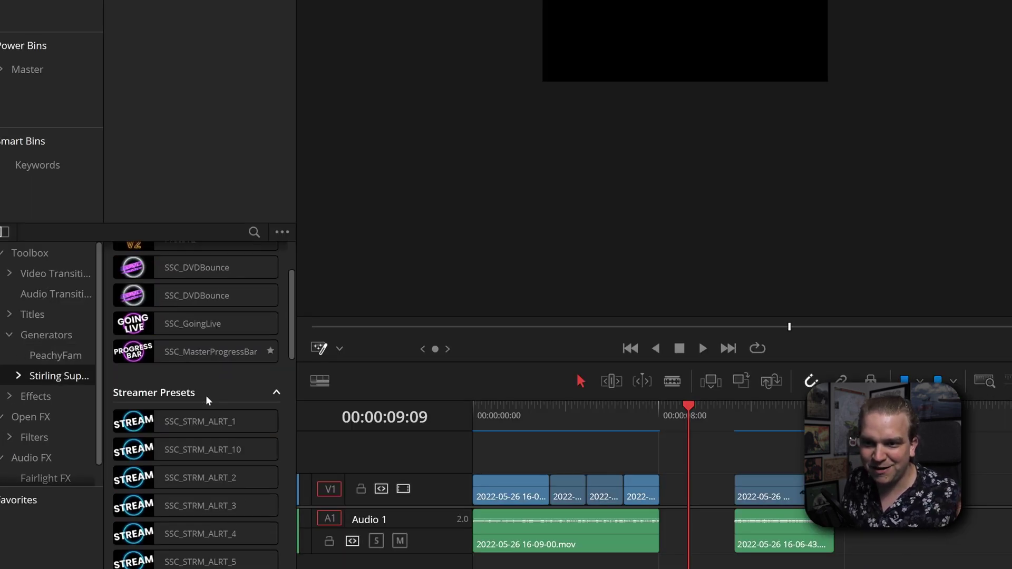
pyautogui.scroll(-2, 214, 375)
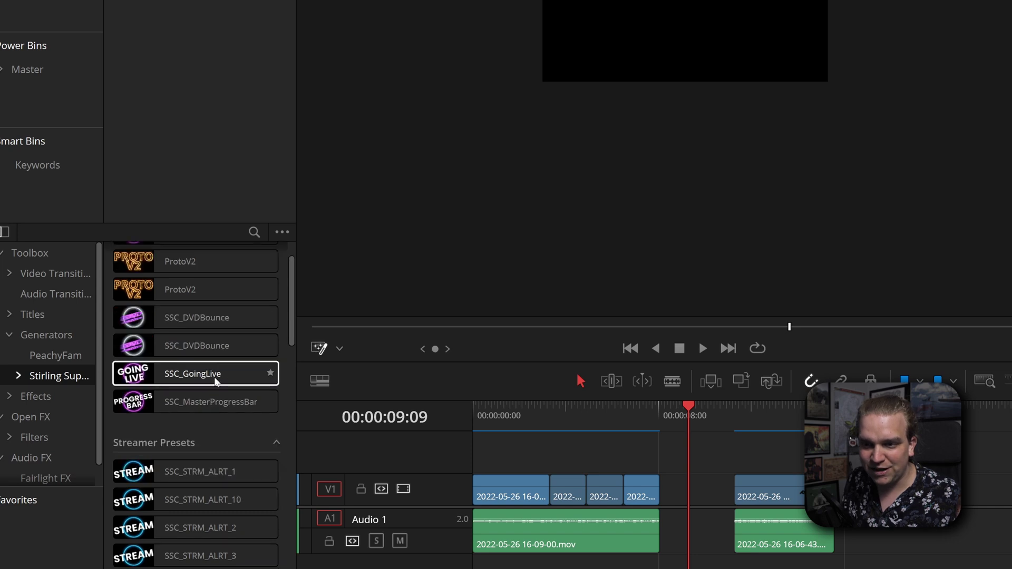
pyautogui.scroll(2, 210, 364)
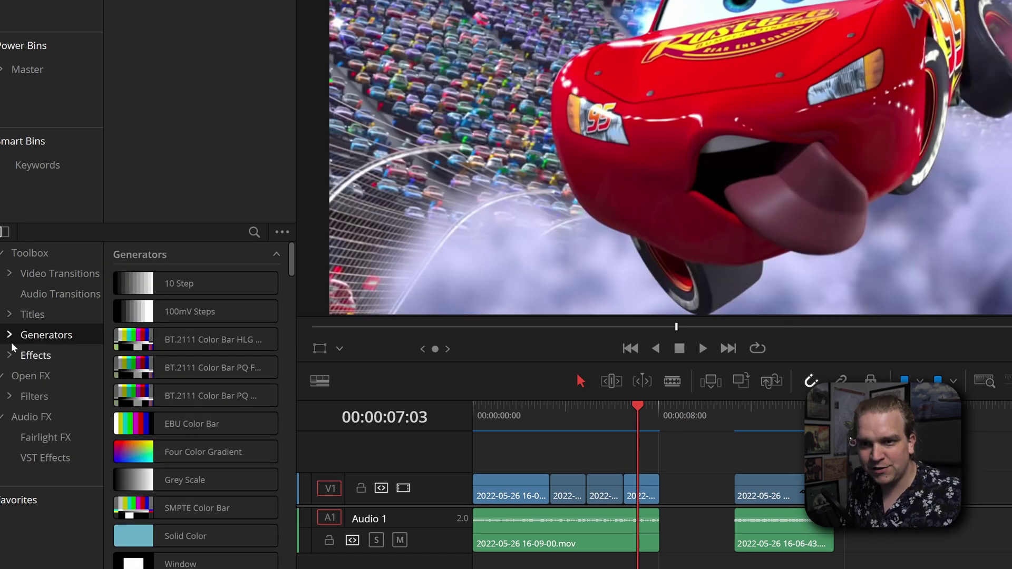
# Add the SSC_SpeedLines generator from the Stirling Supply Co generators to track V2 above the first clip, starting about one second in.
pyautogui.click(11, 340)
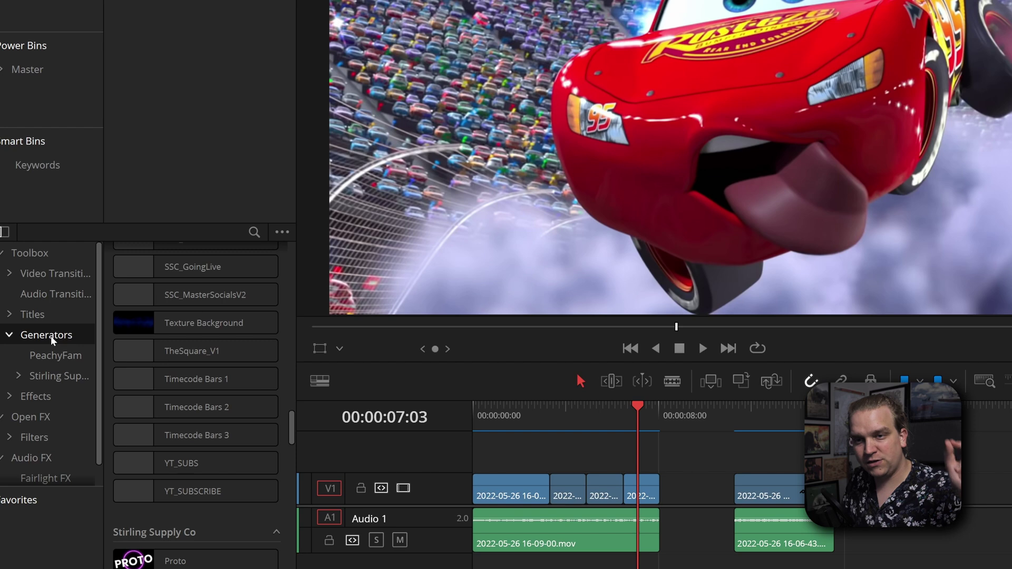
pyautogui.click(52, 377)
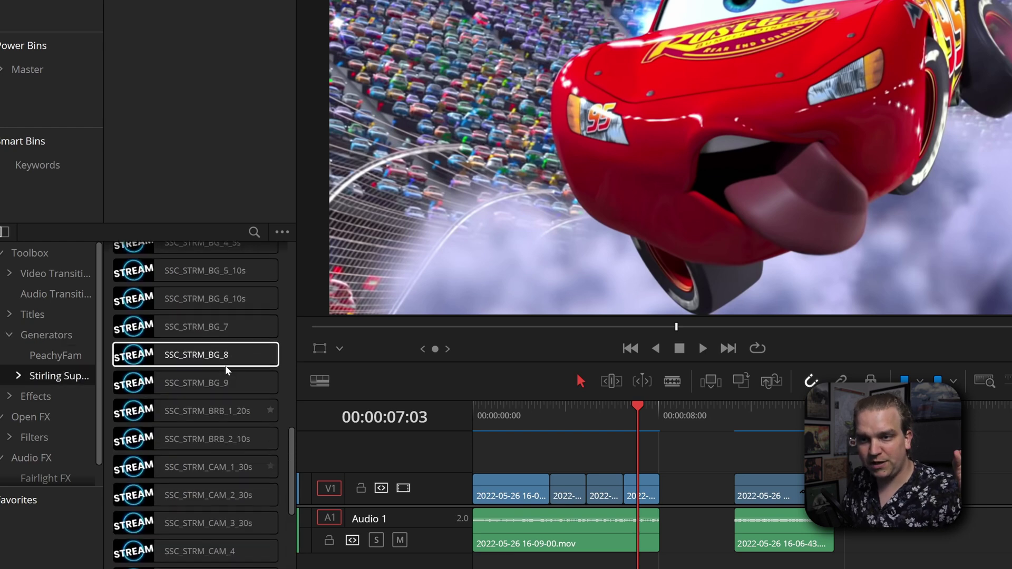
pyautogui.scroll(10, 225, 369)
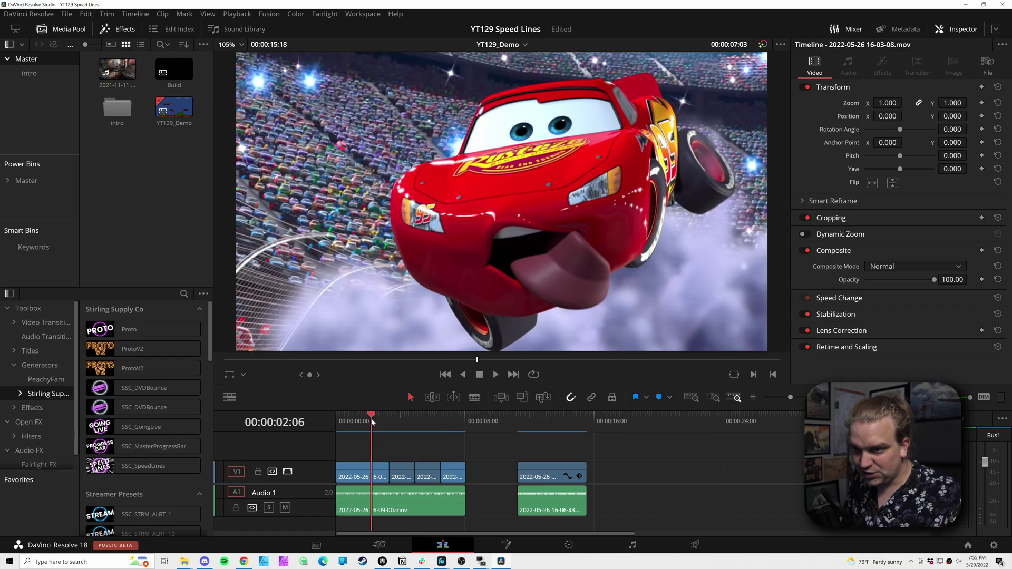
pyautogui.click(355, 428)
pyautogui.moveTo(142, 466); pyautogui.dragTo(354, 453)
pyautogui.scroll(4, 402, 456)
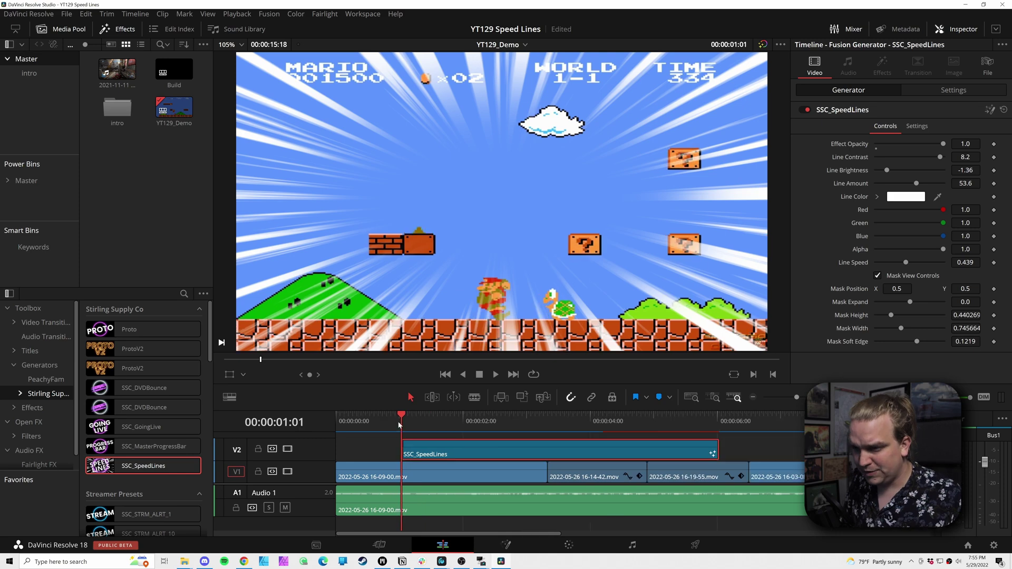
pyautogui.moveTo(402, 434); pyautogui.dragTo(417, 436)
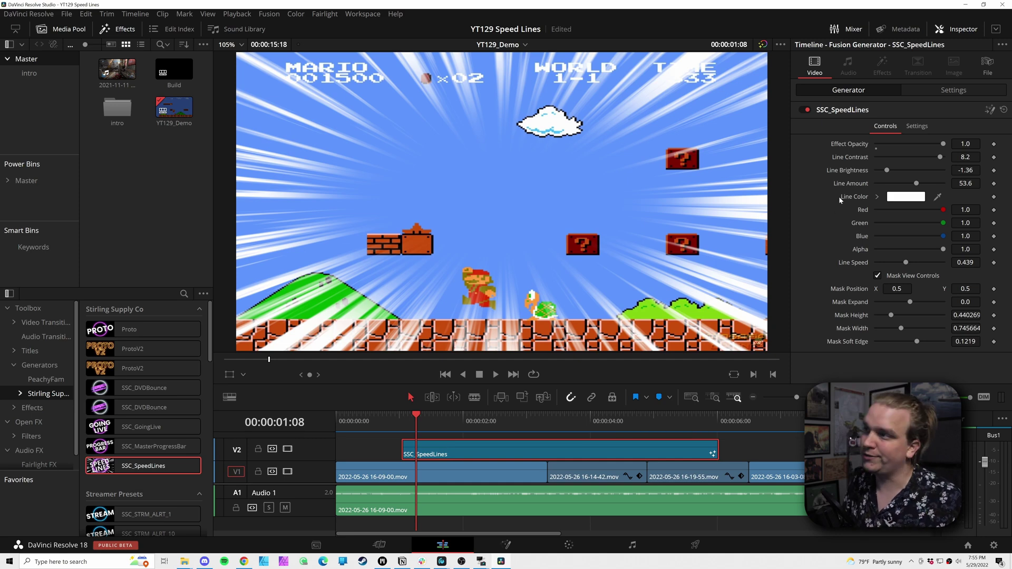
# Set the speed lines' Line Contrast to 12.0, Line Brightness to -2.0 and Line Amount to about 72.28.
pyautogui.moveTo(942, 144)
pyautogui.mouseDown()
pyautogui.moveTo(906, 145)
pyautogui.moveTo(977, 153)
pyautogui.moveTo(903, 151)
pyautogui.moveTo(948, 158)
pyautogui.mouseUp()
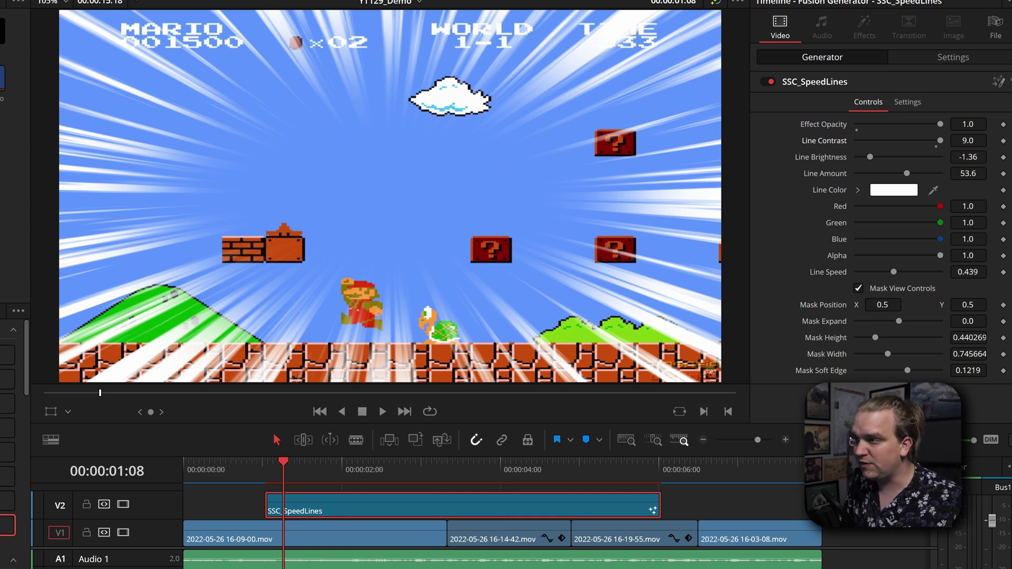
pyautogui.write('12')
pyautogui.press('Tab')
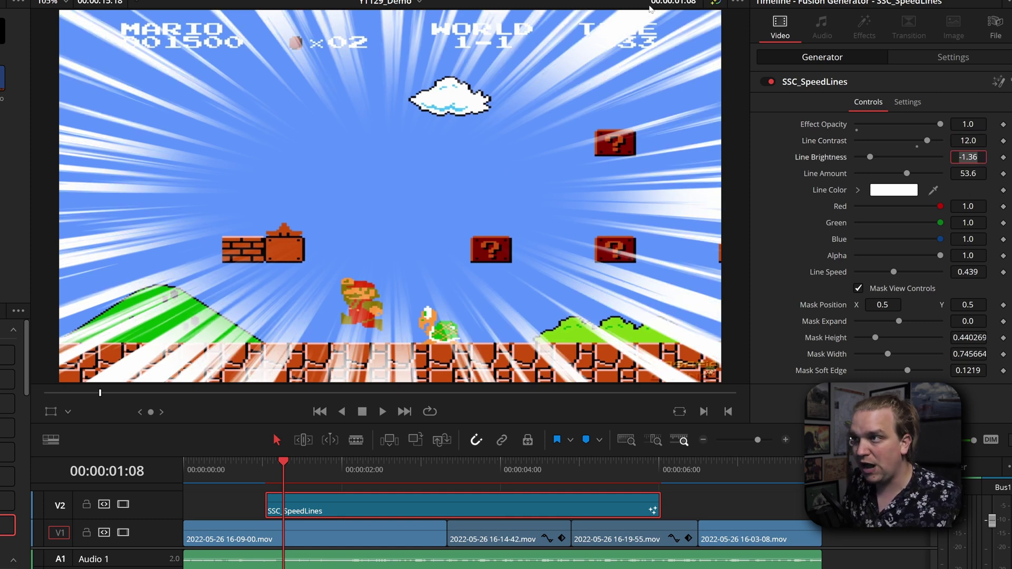
pyautogui.moveTo(870, 156)
pyautogui.mouseDown()
pyautogui.moveTo(915, 160)
pyautogui.moveTo(846, 172)
pyautogui.moveTo(899, 173)
pyautogui.moveTo(867, 174)
pyautogui.mouseUp()
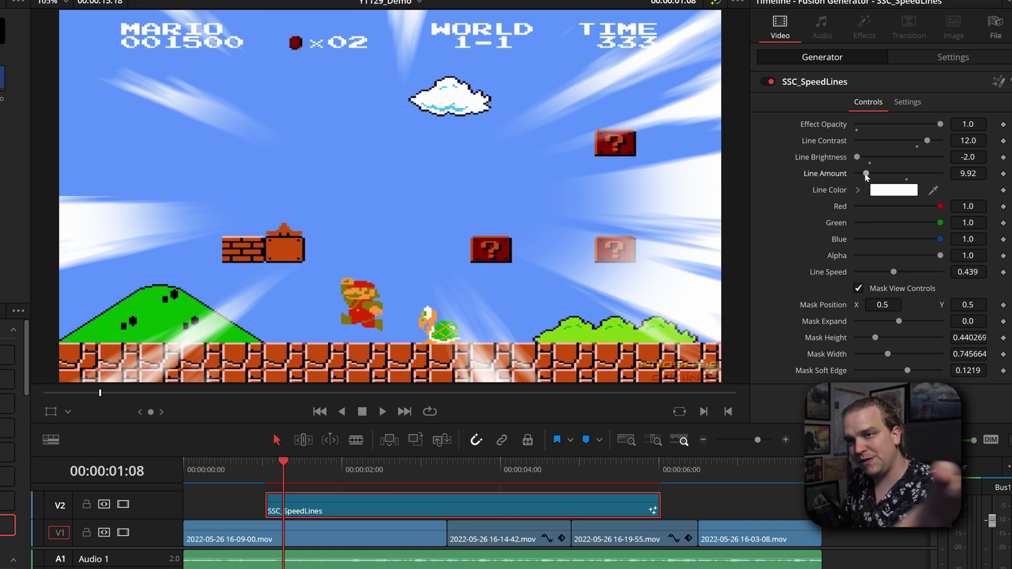
pyautogui.moveTo(867, 174); pyautogui.dragTo(923, 174)
pyautogui.moveTo(934, 221); pyautogui.dragTo(902, 223)
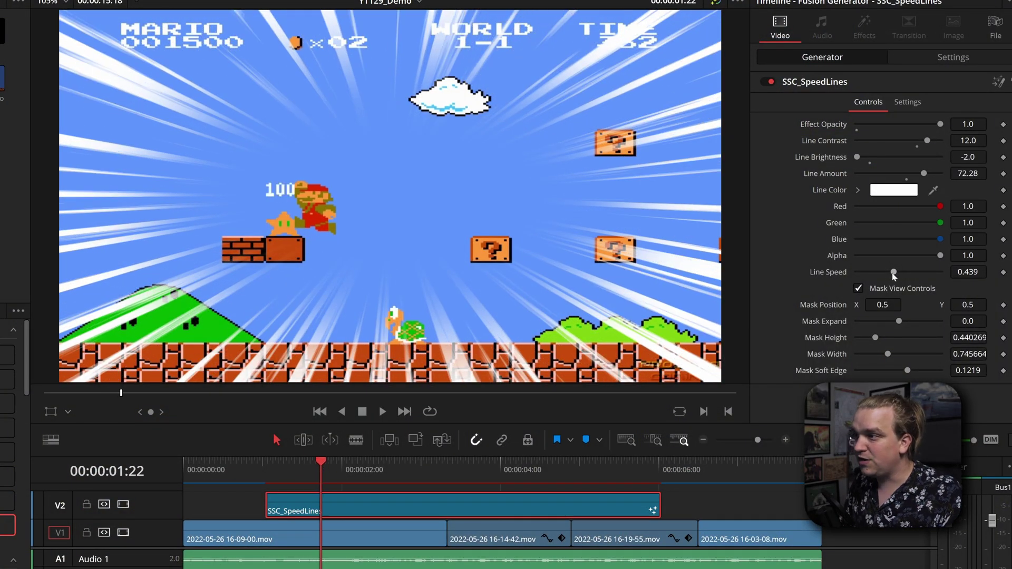
# Preview the line motion at a Line Speed of about 0.063 by playing the timeline, and set the Line Speed to 1.0.
pyautogui.moveTo(893, 274); pyautogui.dragTo(862, 278)
pyautogui.moveTo(319, 471); pyautogui.dragTo(328, 471)
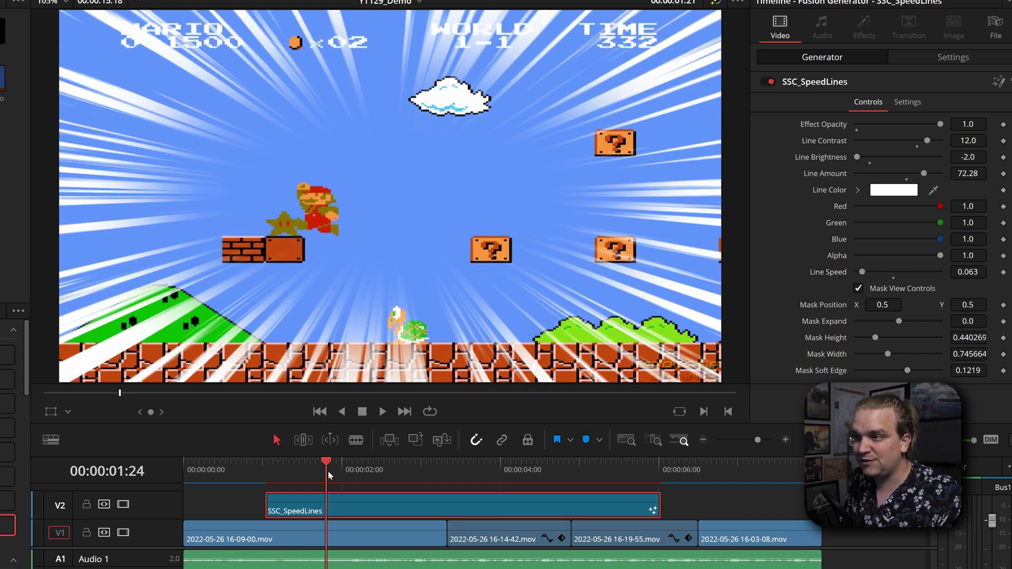
pyautogui.press('space')
pyautogui.press('space')
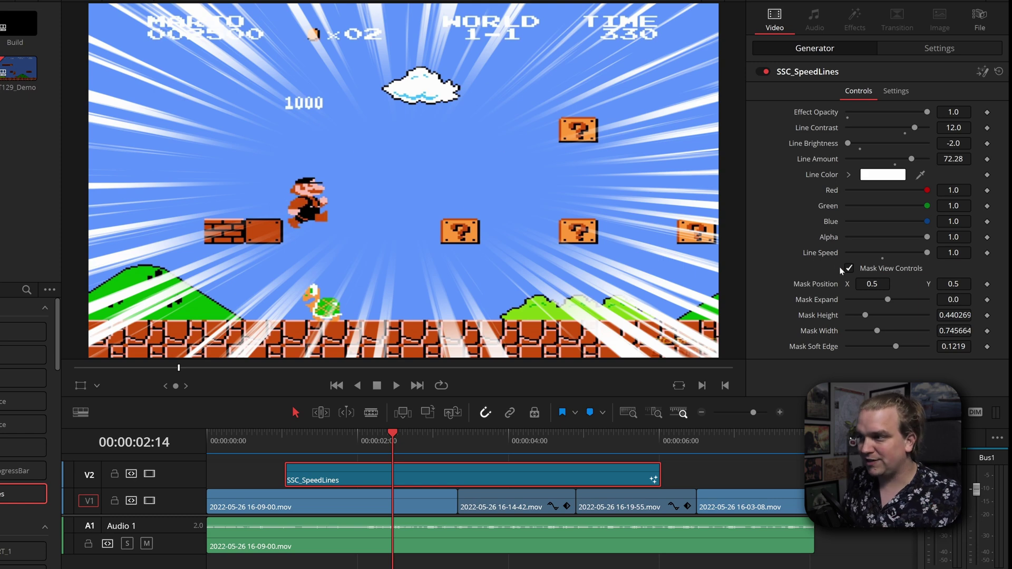
# Set the mask's X position to 0.453, expand to -0.05, height to 0.583, width to 0.457 and soft edge to 0.1496.
pyautogui.moveTo(873, 283); pyautogui.dragTo(864, 331)
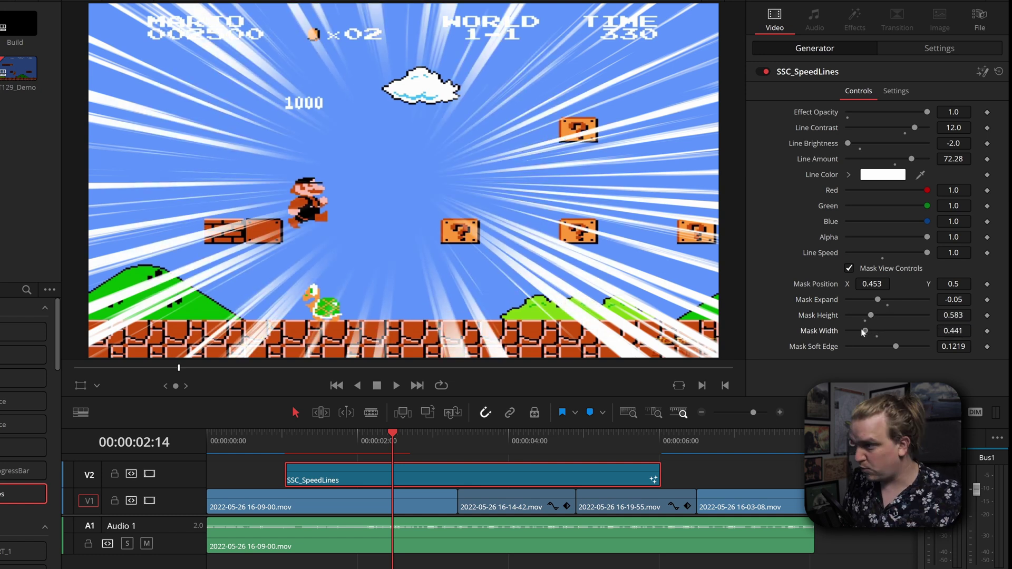
pyautogui.moveTo(891, 348)
pyautogui.mouseDown()
pyautogui.moveTo(850, 348)
pyautogui.moveTo(909, 349)
pyautogui.mouseUp()
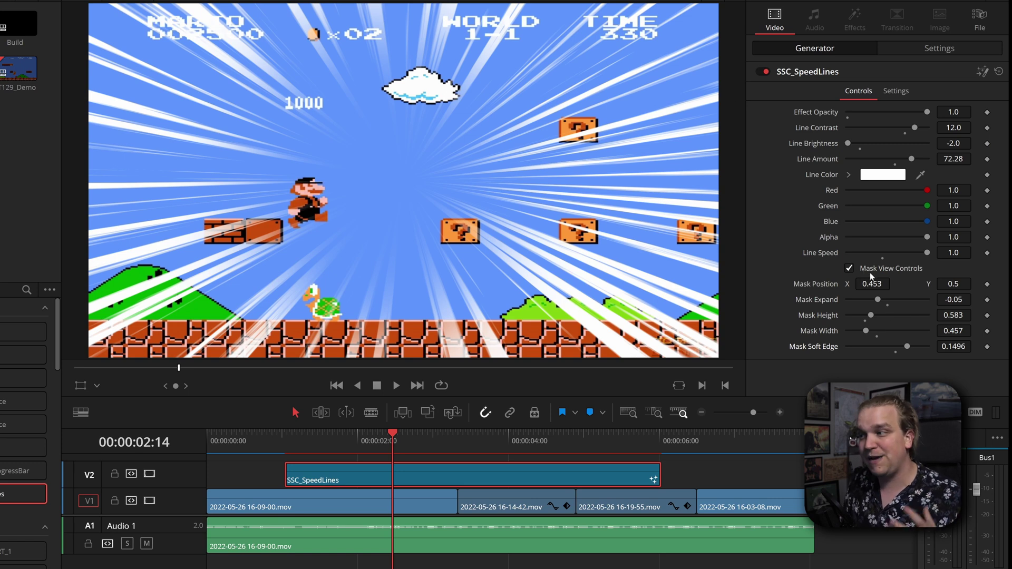
# Show the mask controls over the viewer image and reshape the mask there to about X 0.501, Y 0.490 and width 0.509.
pyautogui.click(97, 386)
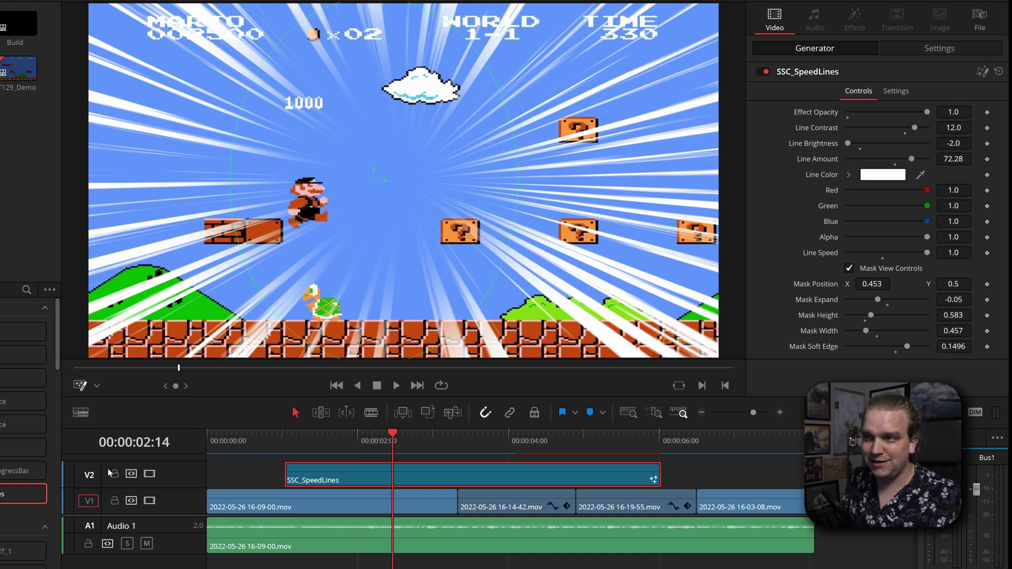
pyautogui.scroll(3, 251, 146)
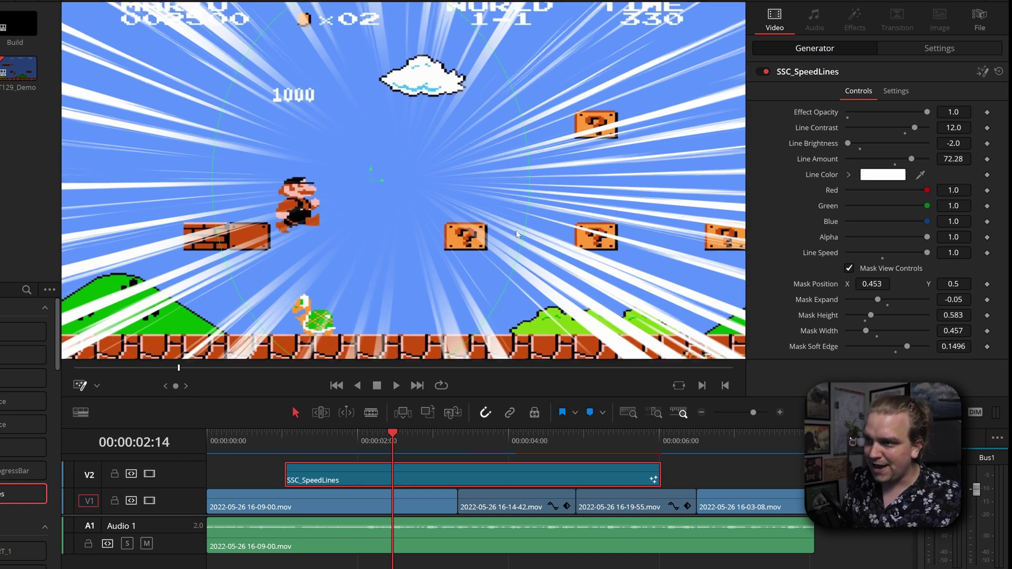
pyautogui.scroll(-4, 600, 97)
pyautogui.scroll(-1, 550, 173)
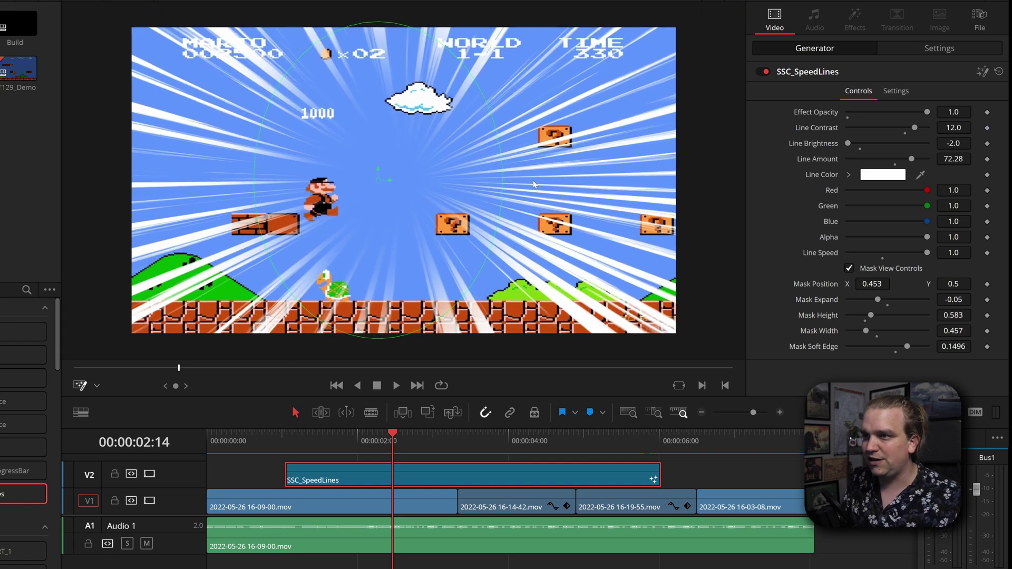
pyautogui.moveTo(375, 183); pyautogui.dragTo(406, 186)
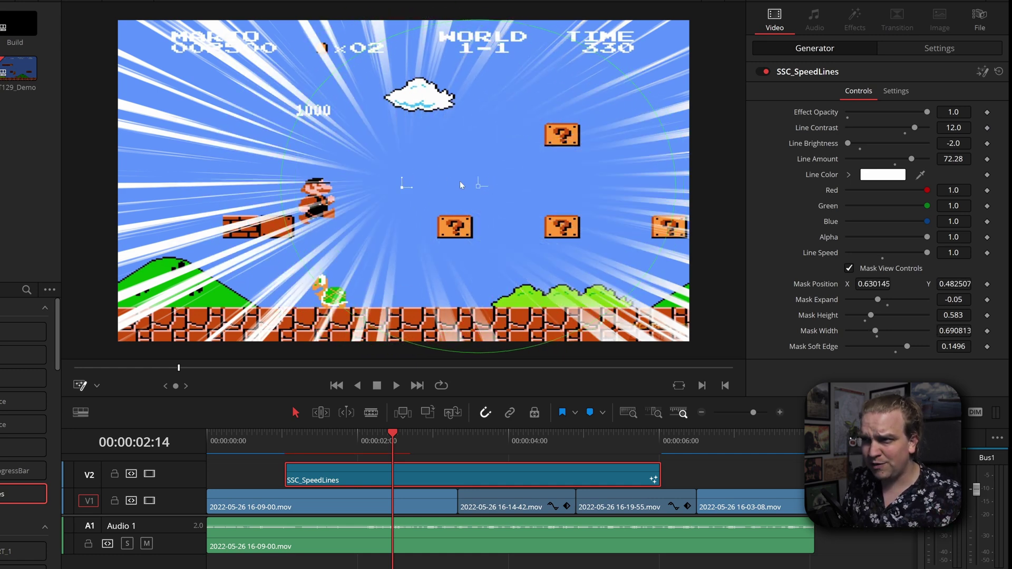
pyautogui.moveTo(459, 181); pyautogui.dragTo(403, 185)
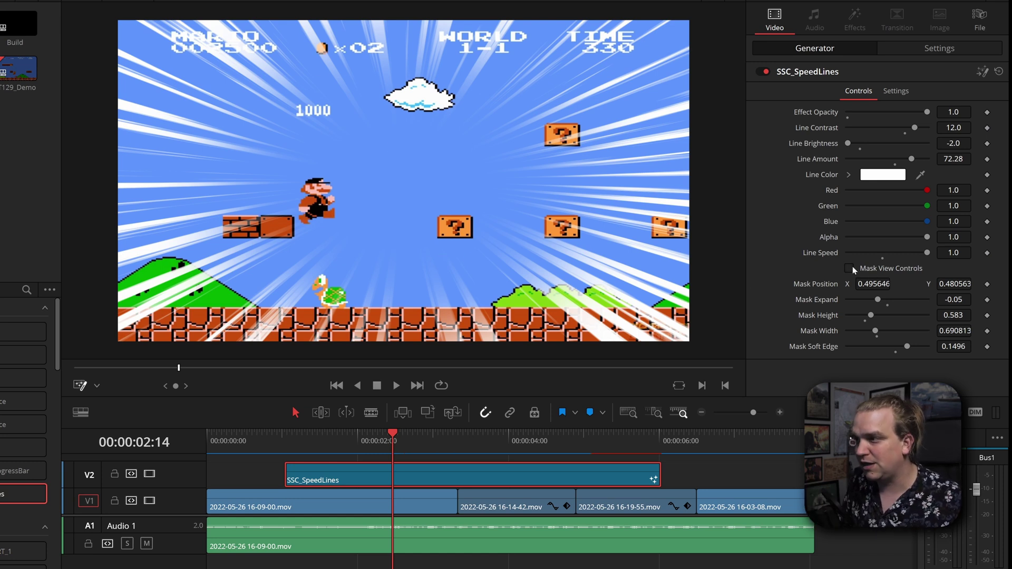
pyautogui.moveTo(402, 186); pyautogui.dragTo(405, 186)
pyautogui.moveTo(606, 196); pyautogui.dragTo(550, 192)
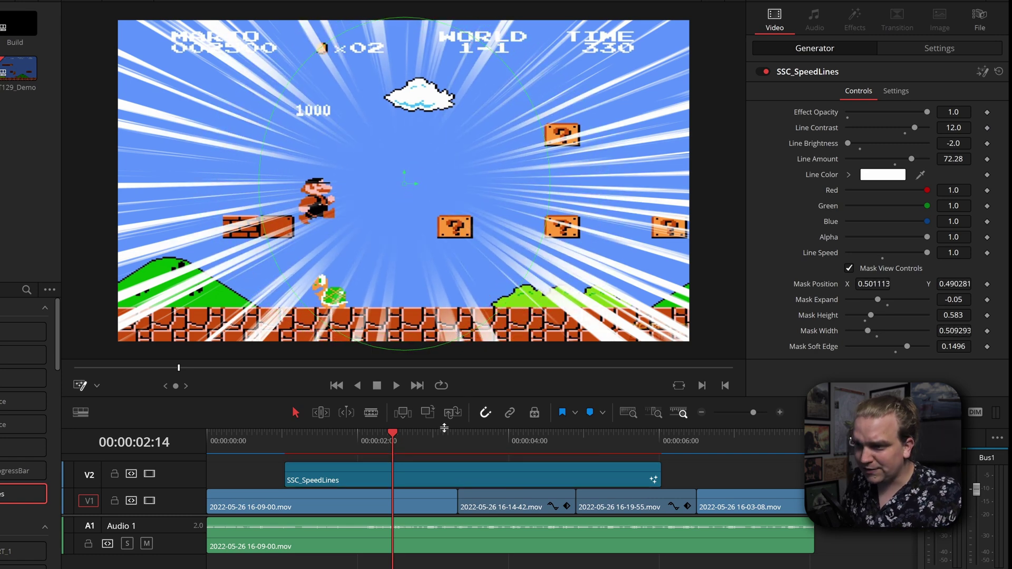
pyautogui.moveTo(445, 428); pyautogui.dragTo(446, 436)
pyautogui.moveTo(448, 443); pyautogui.dragTo(576, 457)
pyautogui.hotkey('ctrl', 'b')
pyautogui.hotkey('ctrl', 'b')
# Centre the middle segment's mask near X 0.532, Y 0.541, with Line Amount 40.39, Line Brightness -0.97, and Mask Expand and Soft Edge 0.2.
pyautogui.click(498, 453)
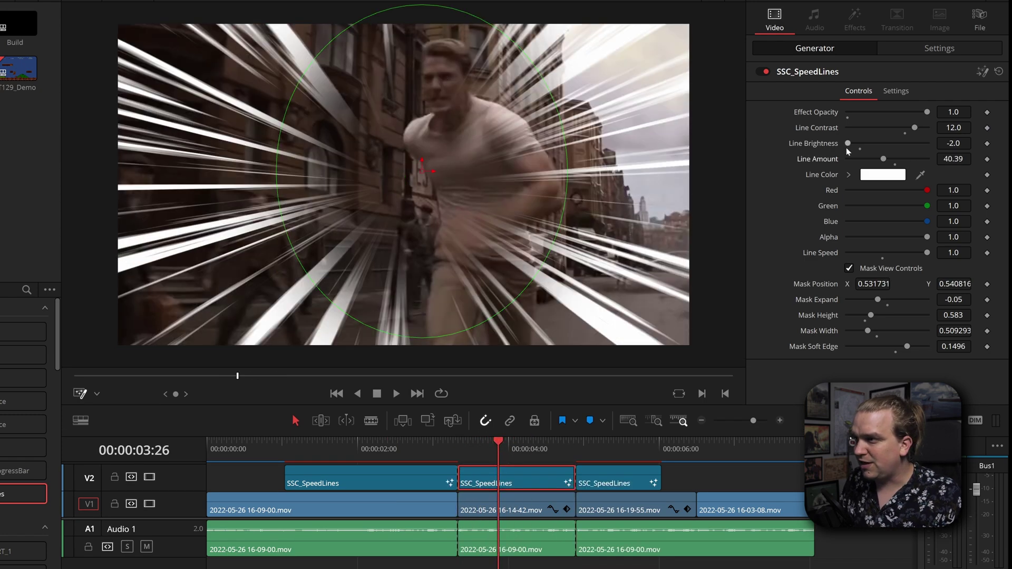
pyautogui.moveTo(847, 144); pyautogui.dragTo(868, 144)
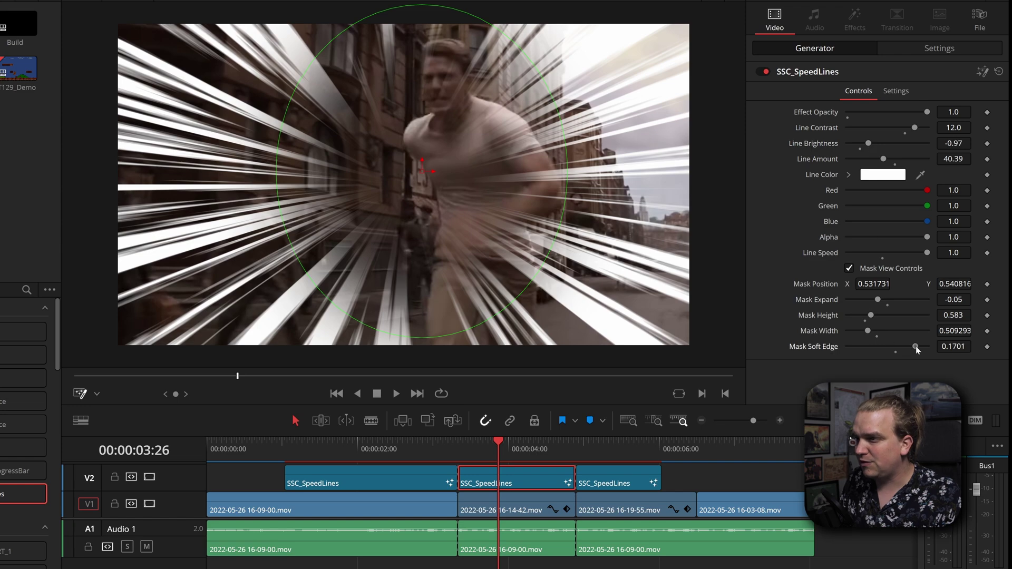
pyautogui.moveTo(916, 348); pyautogui.dragTo(920, 345)
pyautogui.moveTo(394, 452); pyautogui.dragTo(603, 464)
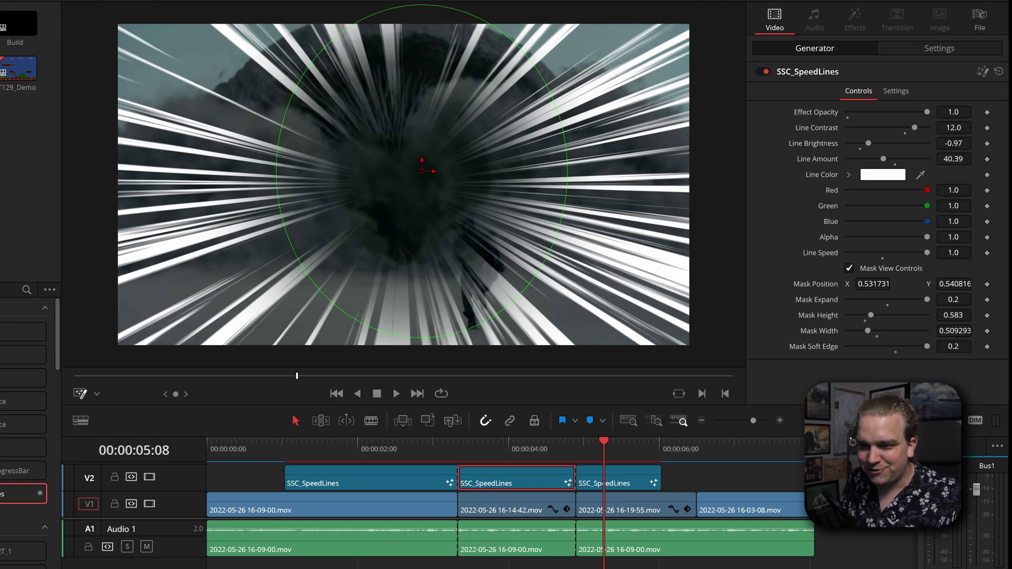
pyautogui.moveTo(21, 494); pyautogui.dragTo(739, 479)
pyautogui.click(709, 457)
pyautogui.hscroll(1, 588, 484)
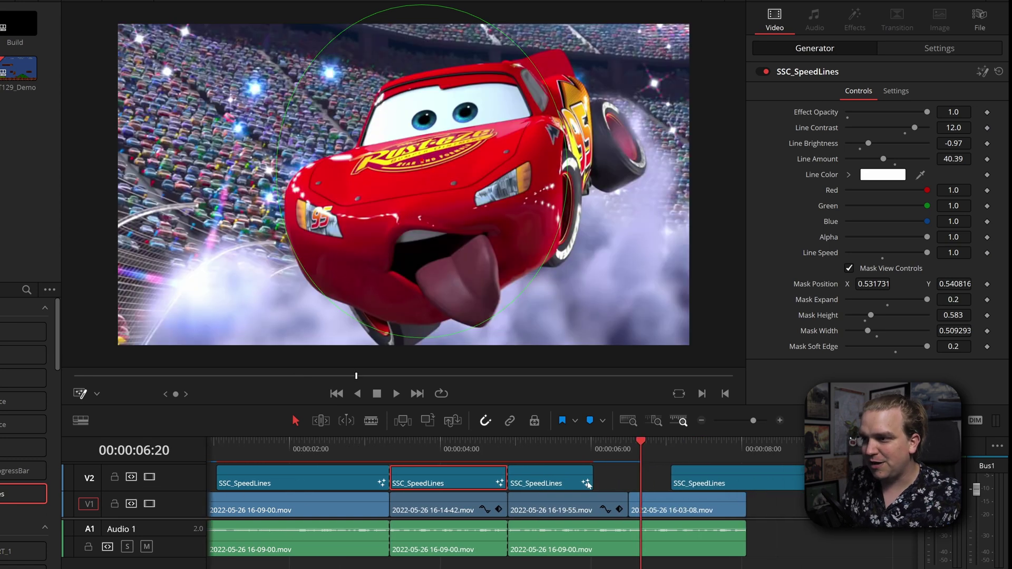
pyautogui.hscroll(4, 683, 494)
pyautogui.moveTo(329, 486); pyautogui.dragTo(728, 474)
pyautogui.hscroll(4, 580, 480)
# Find the scream in the last clip and move the SSC_SpeedLines generator above it to start at 00:00:12:14.
pyautogui.click(342, 463)
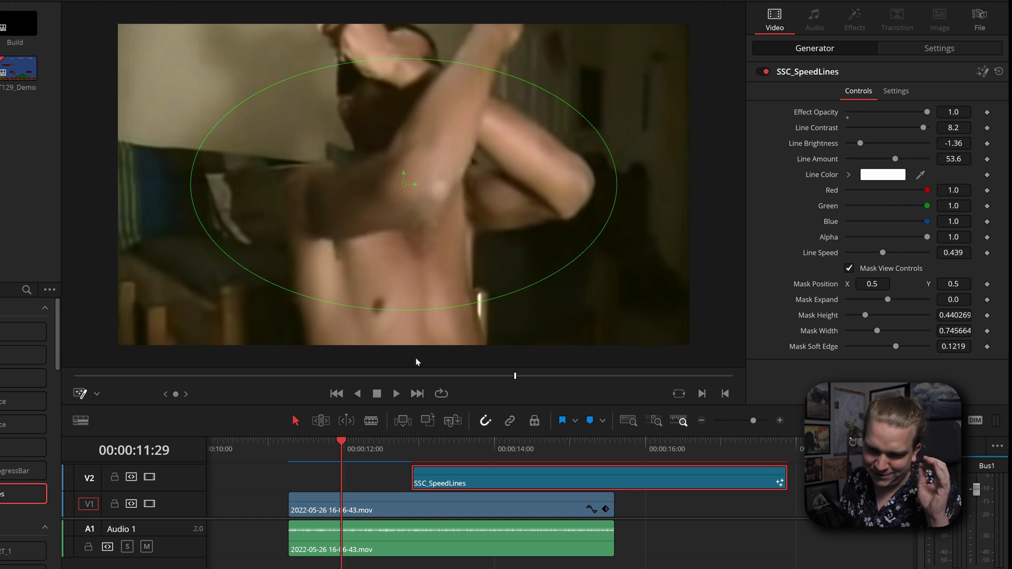
pyautogui.press('Right')
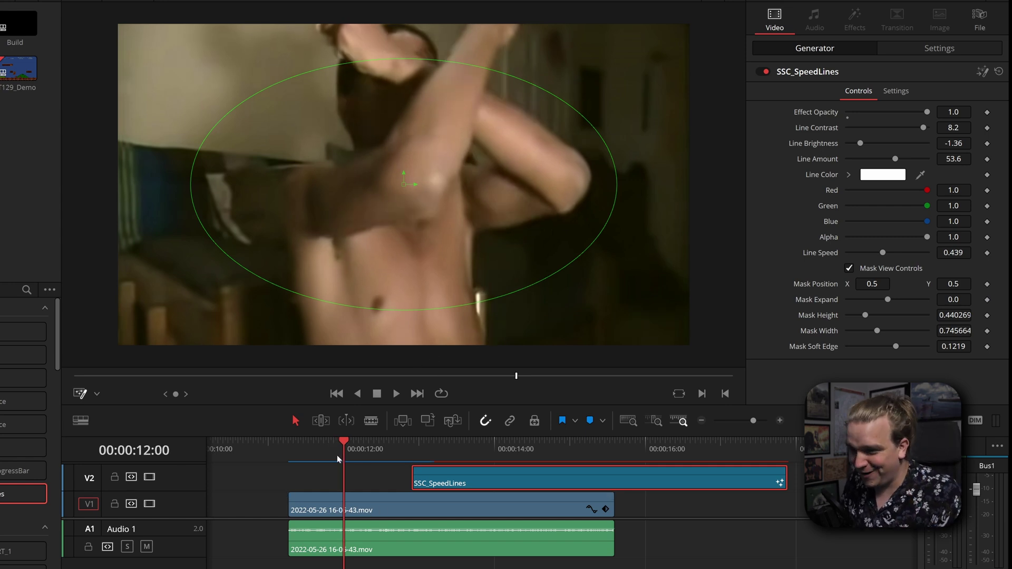
pyautogui.moveTo(337, 455); pyautogui.dragTo(380, 445)
pyautogui.moveTo(454, 480); pyautogui.dragTo(422, 483)
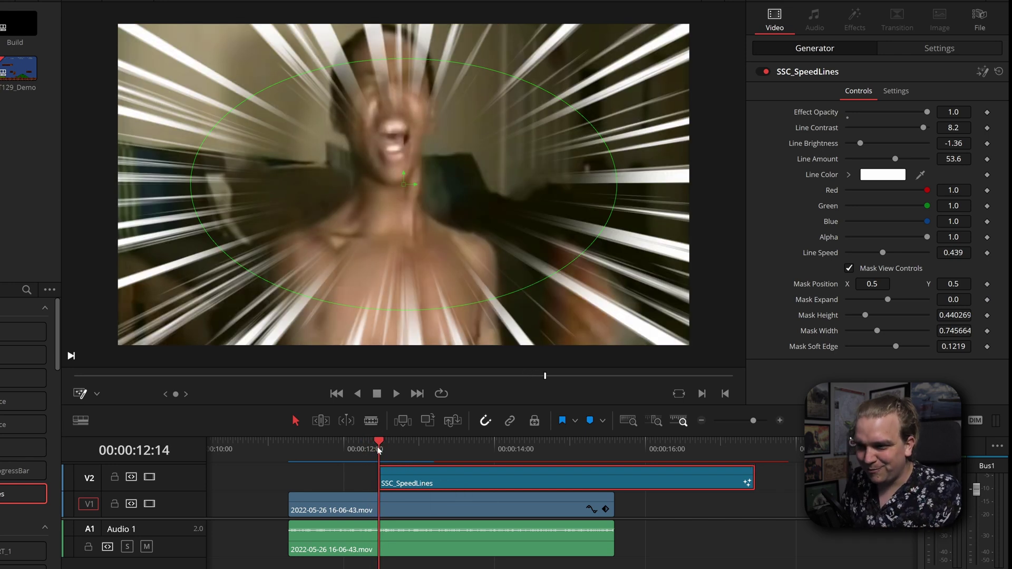
# Fit the speed-line mask around the screaming face with Position Y 0.617, Height 0.498, Width 0.568, Expand 0.022 and Soft Edge 0.063, and preview it.
pyautogui.moveTo(405, 59); pyautogui.dragTo(405, 41)
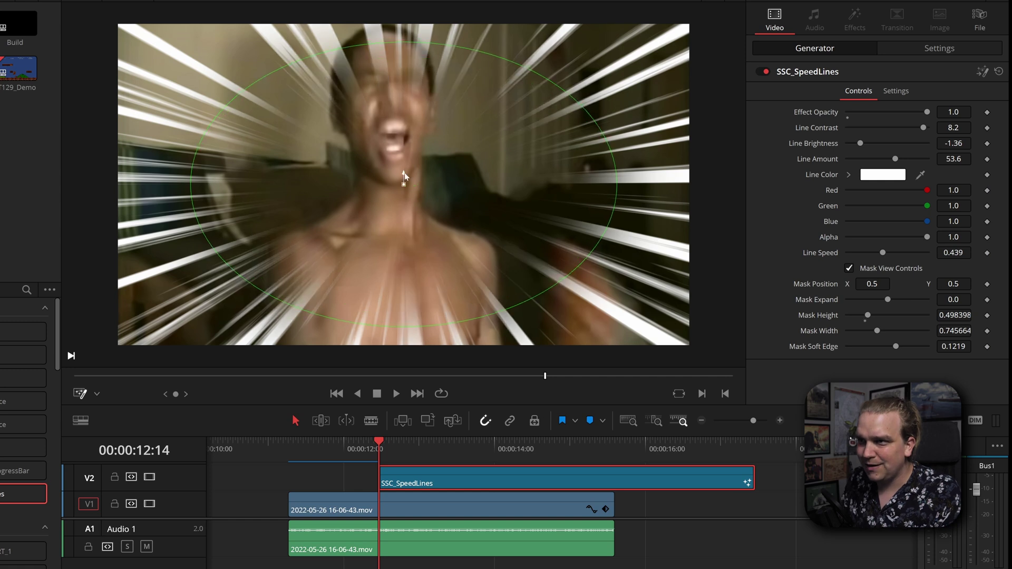
pyautogui.moveTo(403, 173); pyautogui.dragTo(401, 136)
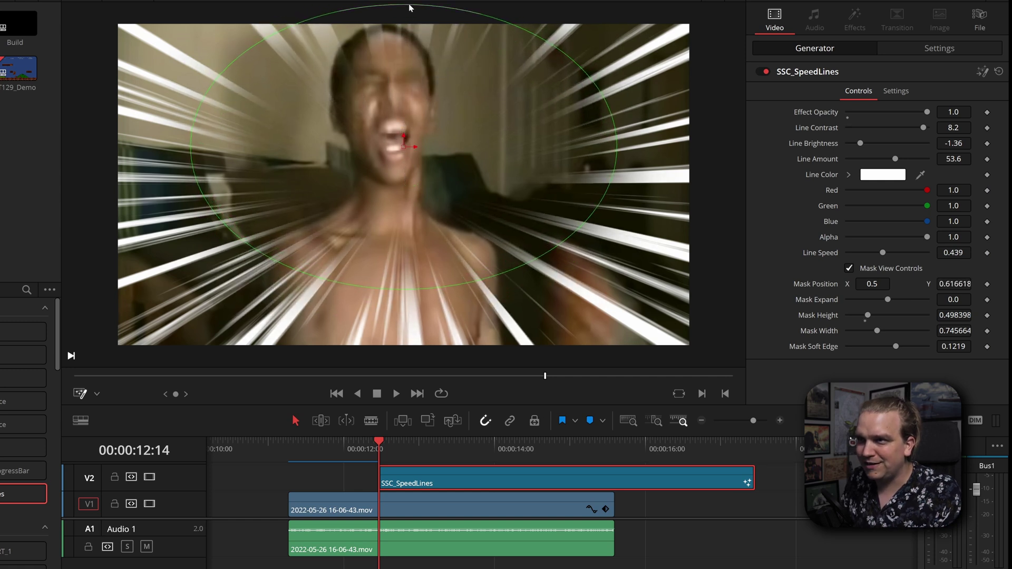
pyautogui.moveTo(884, 300); pyautogui.dragTo(890, 300)
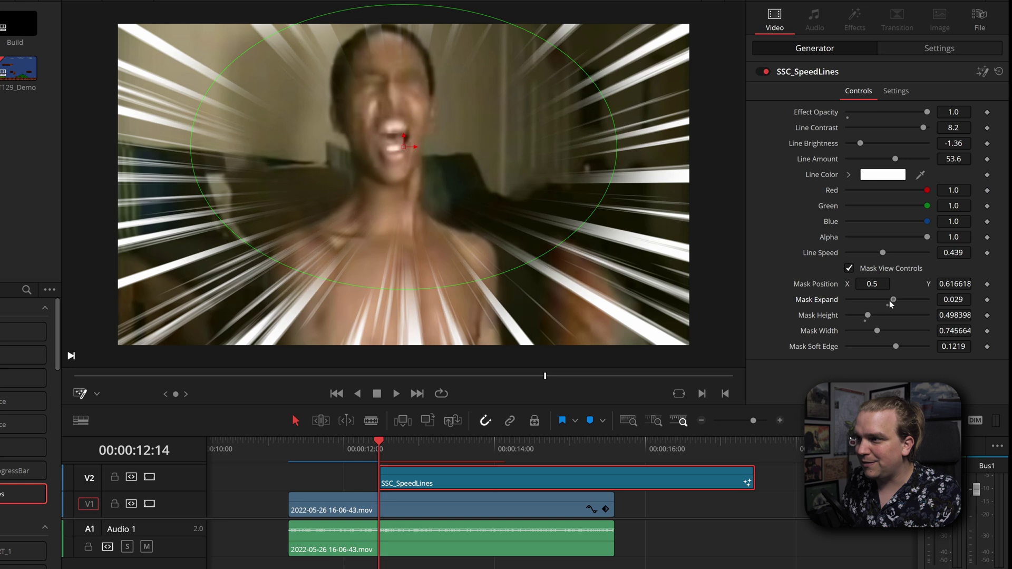
pyautogui.moveTo(895, 346); pyautogui.dragTo(873, 350)
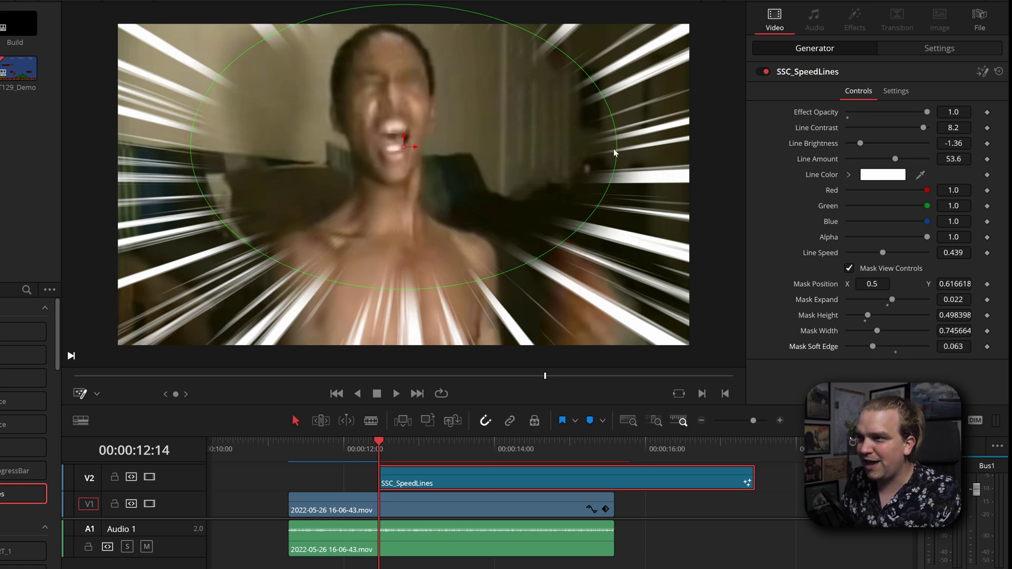
pyautogui.moveTo(614, 148); pyautogui.dragTo(565, 159)
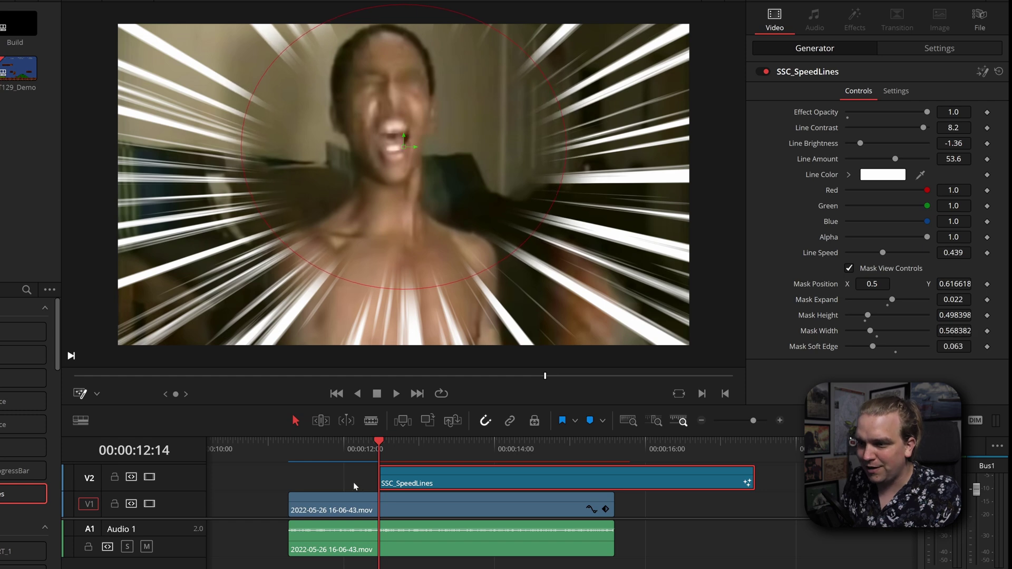
pyautogui.press('space')
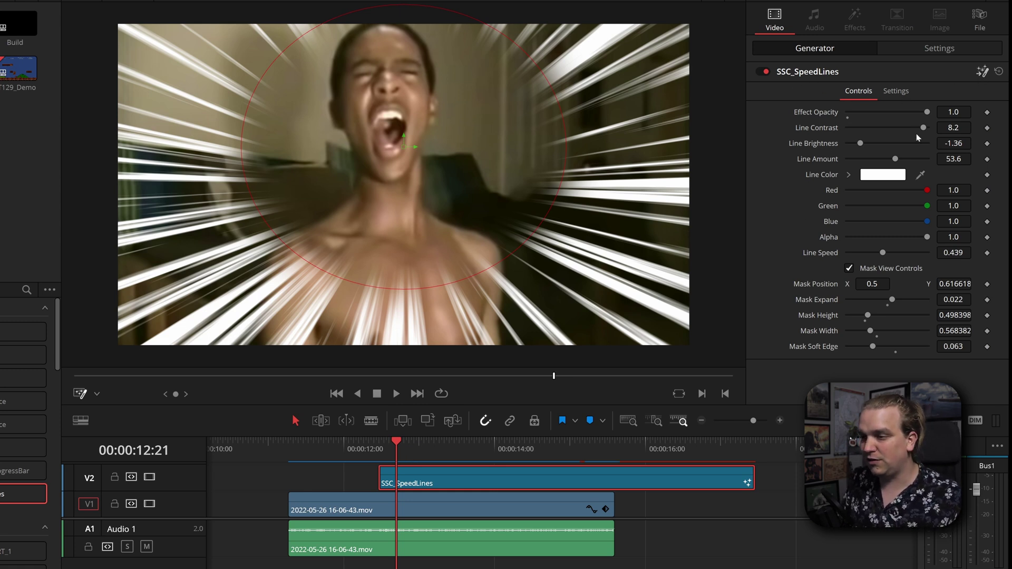
# Open the SSC_SpeedLines generator's node graph in Fusion and spread the SSC_SpeedLines and MediaOut1 nodes far apart.
pyautogui.click(983, 74)
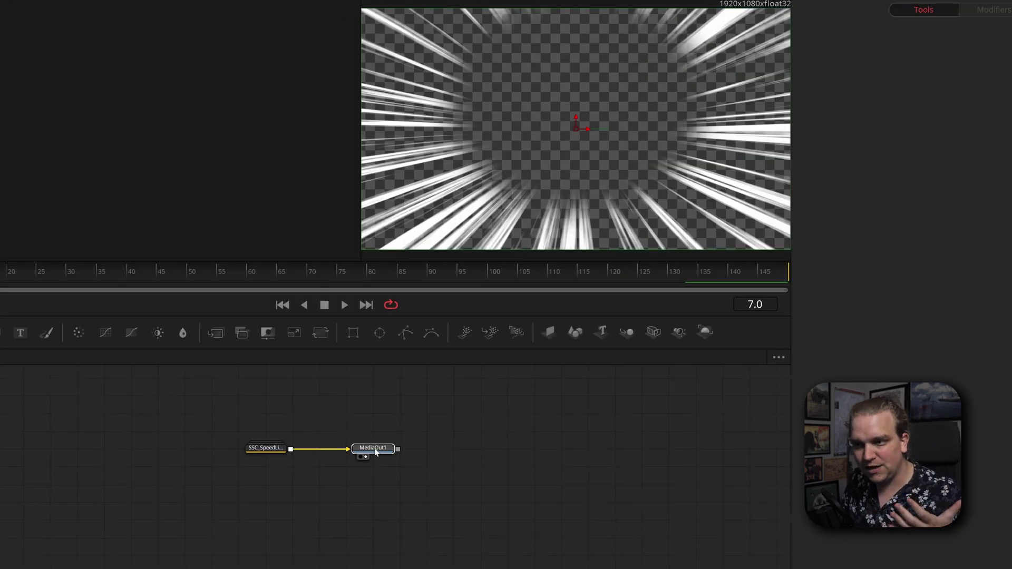
pyautogui.moveTo(373, 449); pyautogui.dragTo(642, 449)
pyautogui.moveTo(242, 457); pyautogui.dragTo(54, 457)
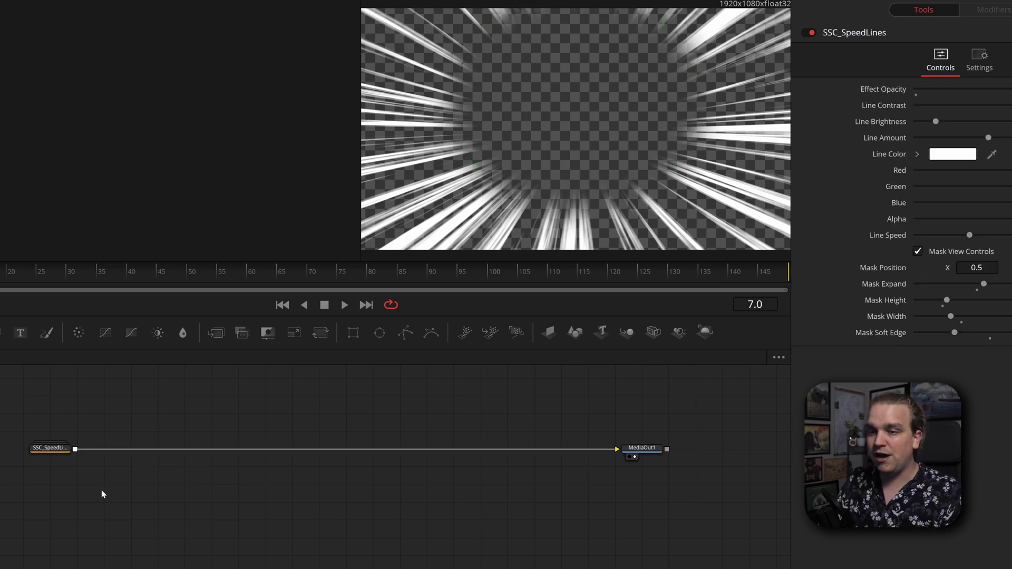
# Add a ProtoV2_Effect node and insert it on the connection between SSC_SpeedLines and MediaOut1.
pyautogui.hotkey('shift', 'space')
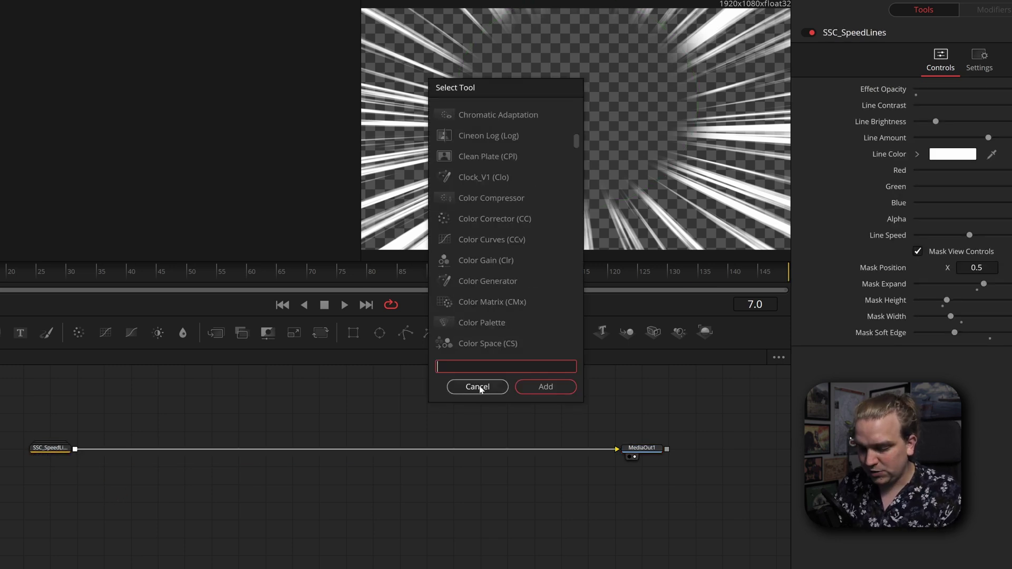
pyautogui.write('prot')
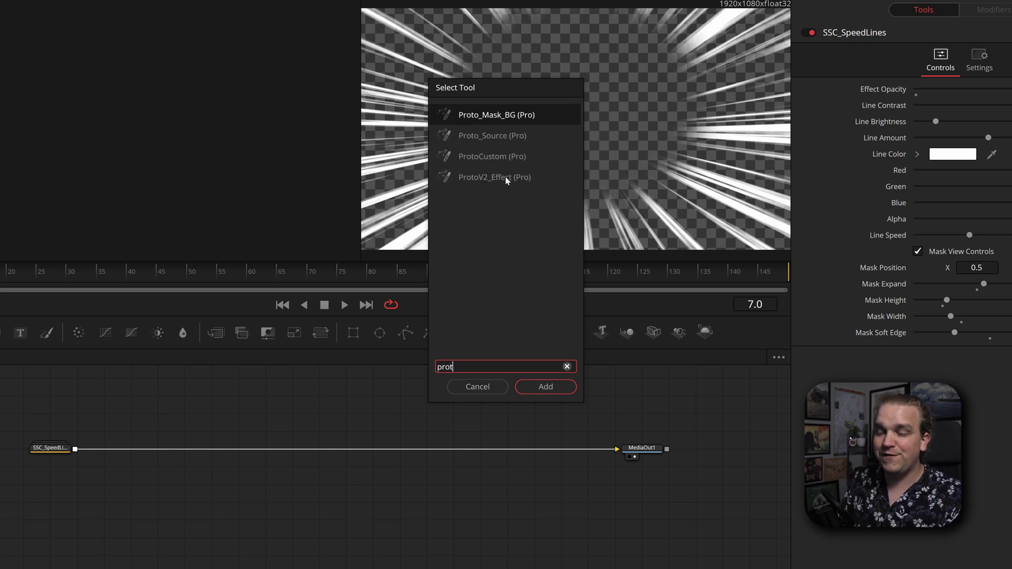
pyautogui.click(506, 177)
pyautogui.click(546, 387)
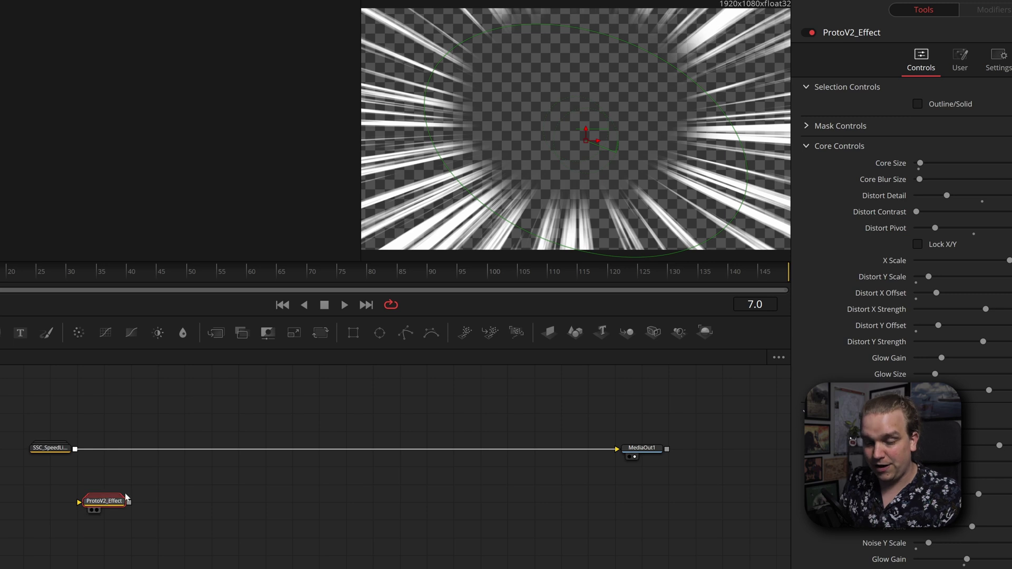
pyautogui.moveTo(121, 501); pyautogui.dragTo(167, 450)
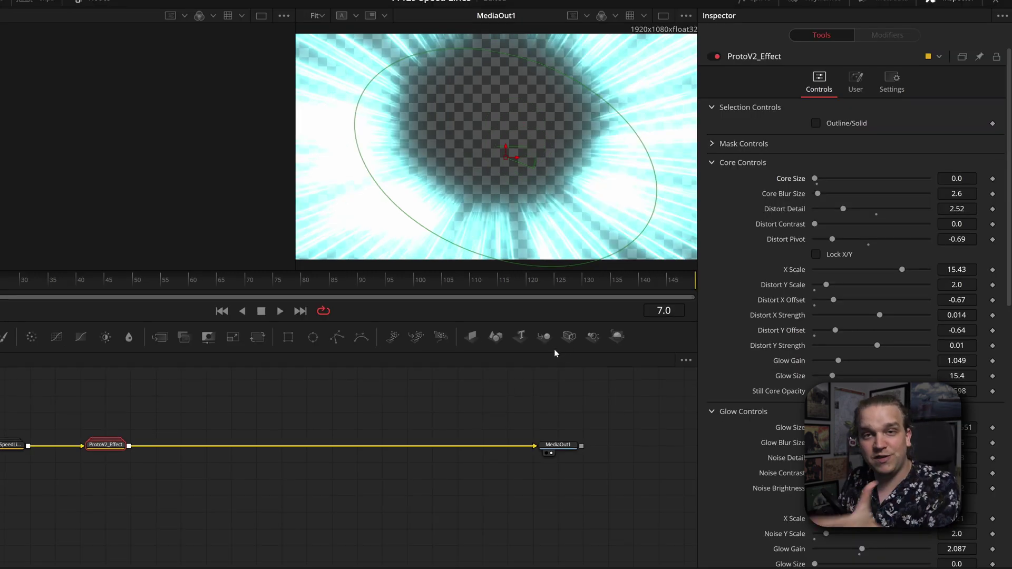
# Set ProtoV2_Effect's Core Size to 0.000467, Core Blur Size to 20.9 and Distort Detail to 1.98, and adjust its Glow Size and Glow Blur Size.
pyautogui.hotkey('ctrl', 'z')
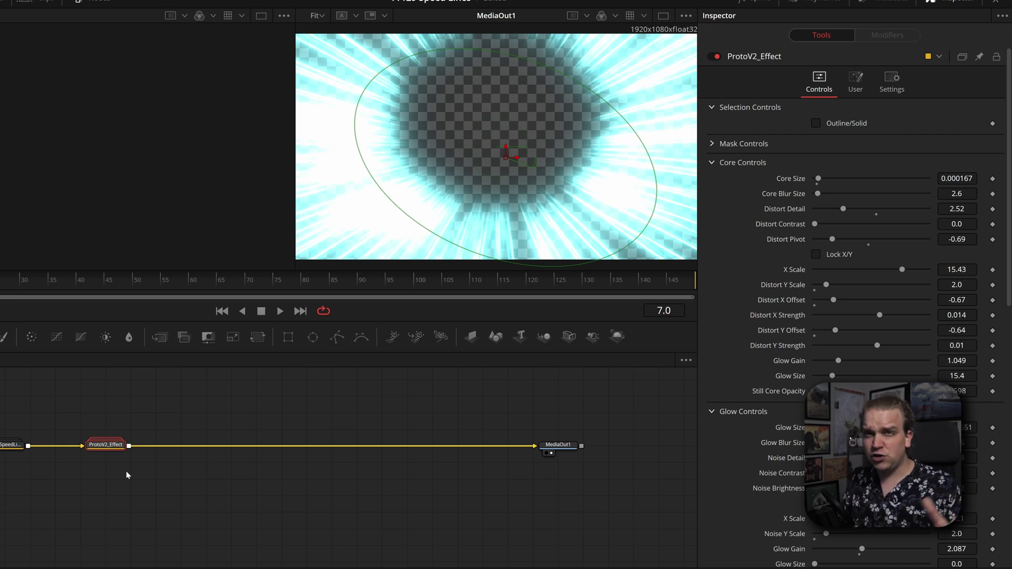
pyautogui.click(829, 122)
pyautogui.click(829, 123)
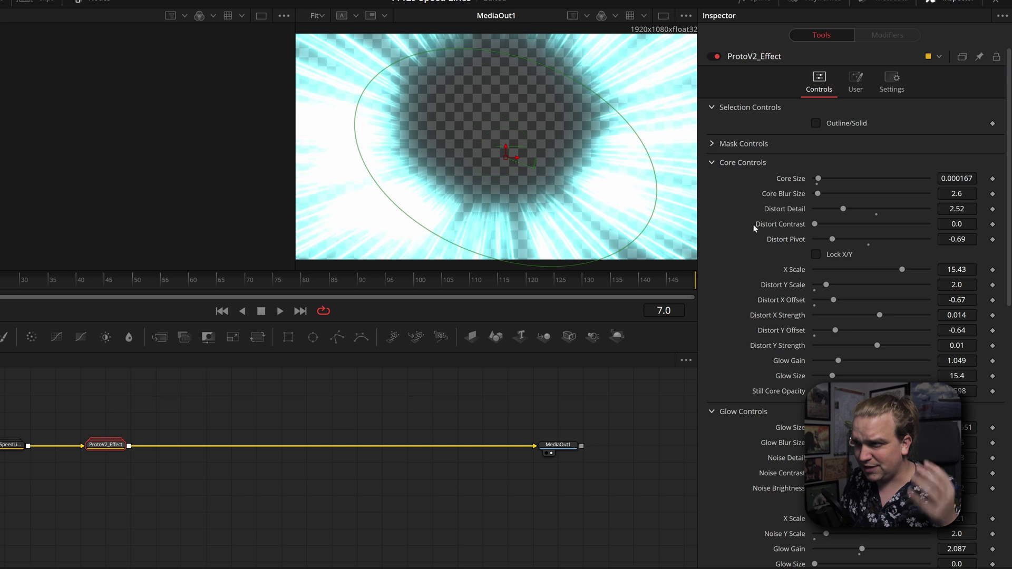
pyautogui.moveTo(956, 196); pyautogui.dragTo(973, 196)
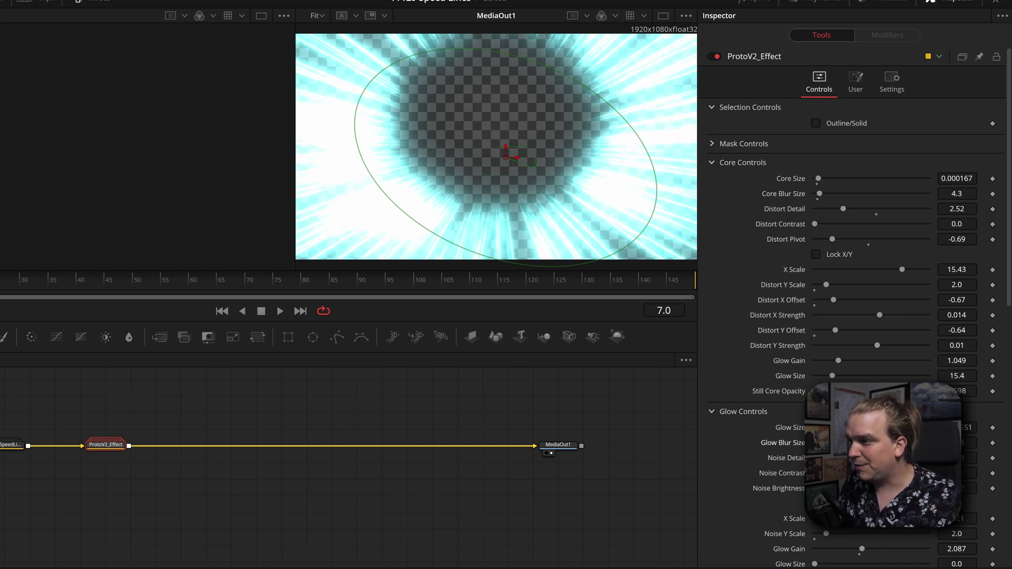
pyautogui.moveTo(823, 443); pyautogui.dragTo(851, 443)
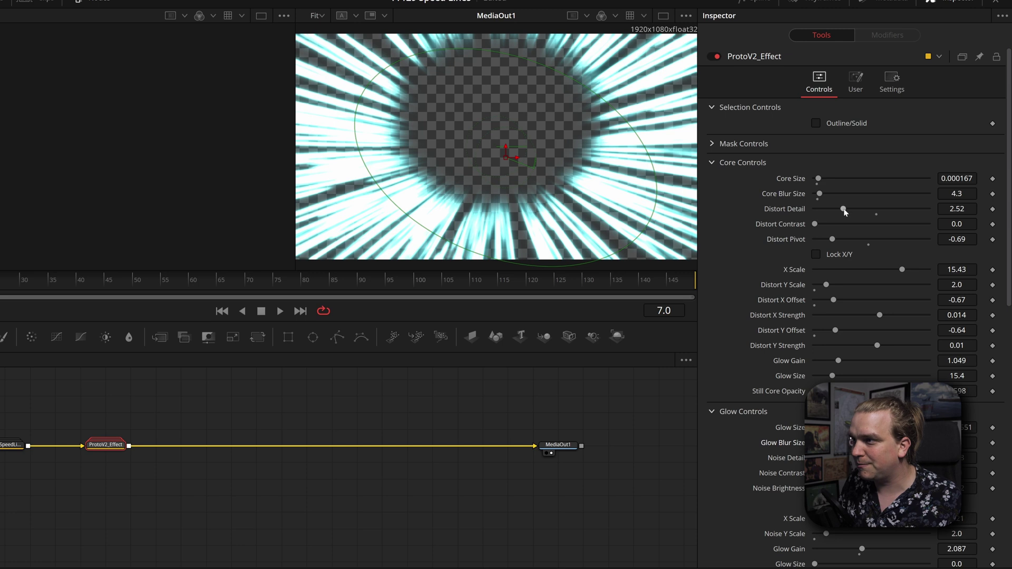
pyautogui.moveTo(818, 178); pyautogui.dragTo(826, 178)
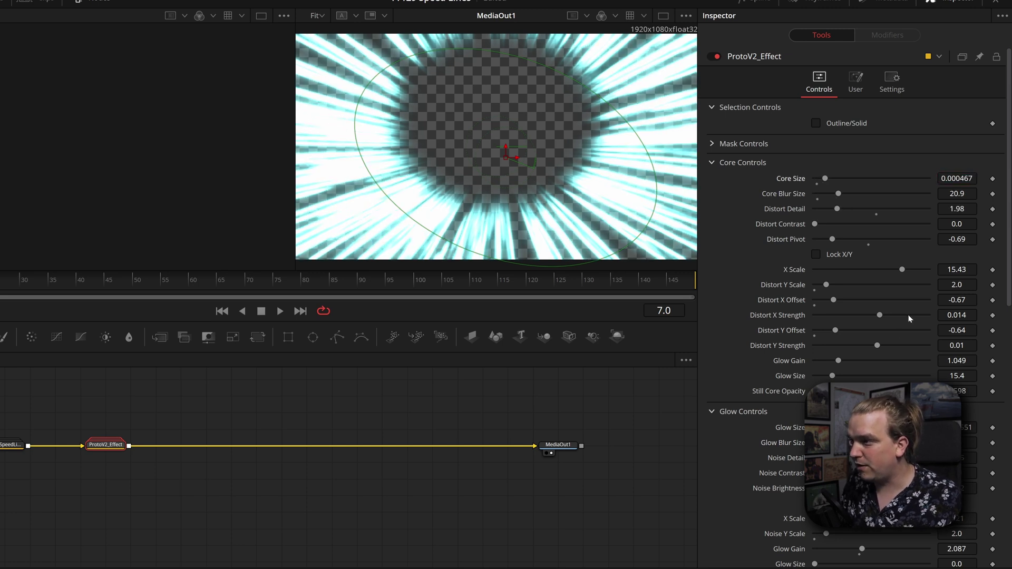
pyautogui.moveTo(827, 428); pyautogui.dragTo(823, 427)
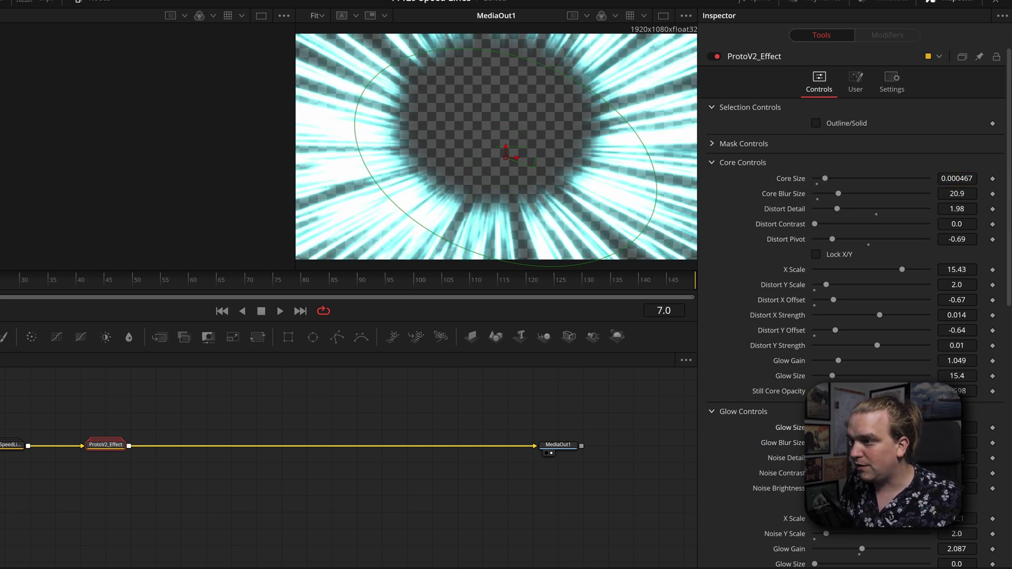
# Set the SSC_SpeedLines node's Line Amount to 19.25, Mask Soft Edge to 0.0963 and Line Contrast to 2.89.
pyautogui.click(7, 447)
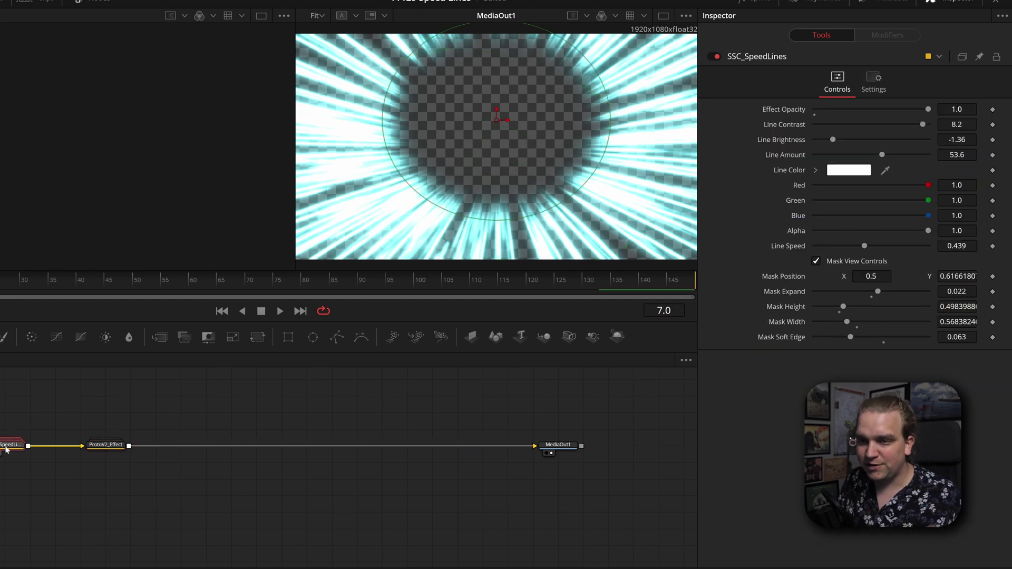
pyautogui.moveTo(879, 155); pyautogui.dragTo(837, 164)
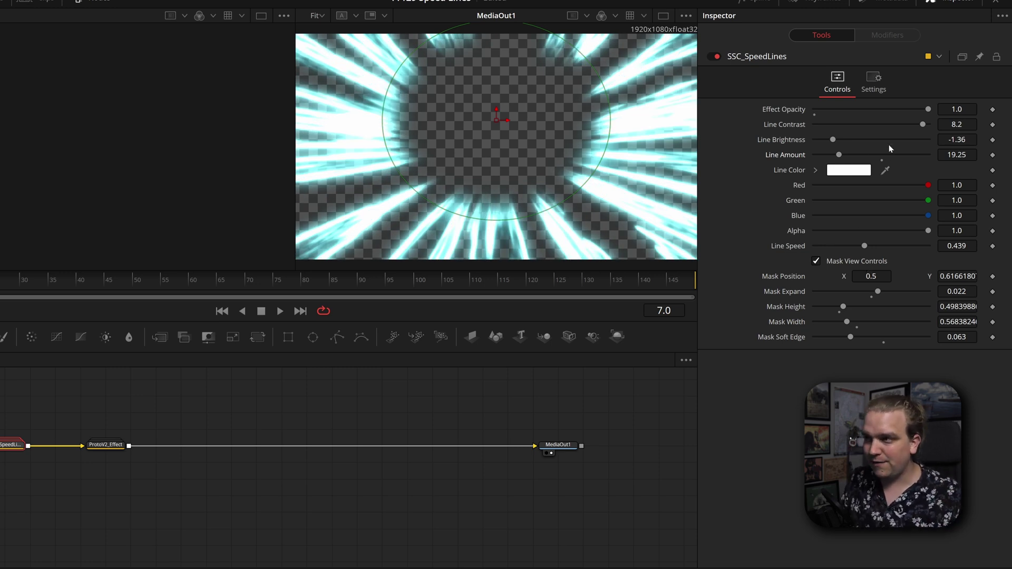
pyautogui.moveTo(852, 338); pyautogui.dragTo(870, 339)
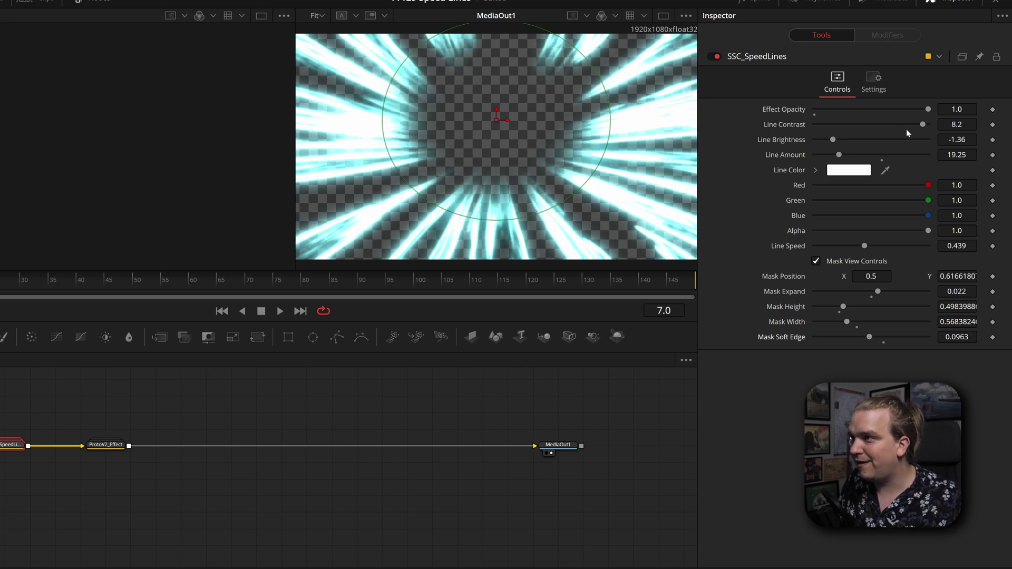
pyautogui.moveTo(922, 125); pyautogui.dragTo(885, 125)
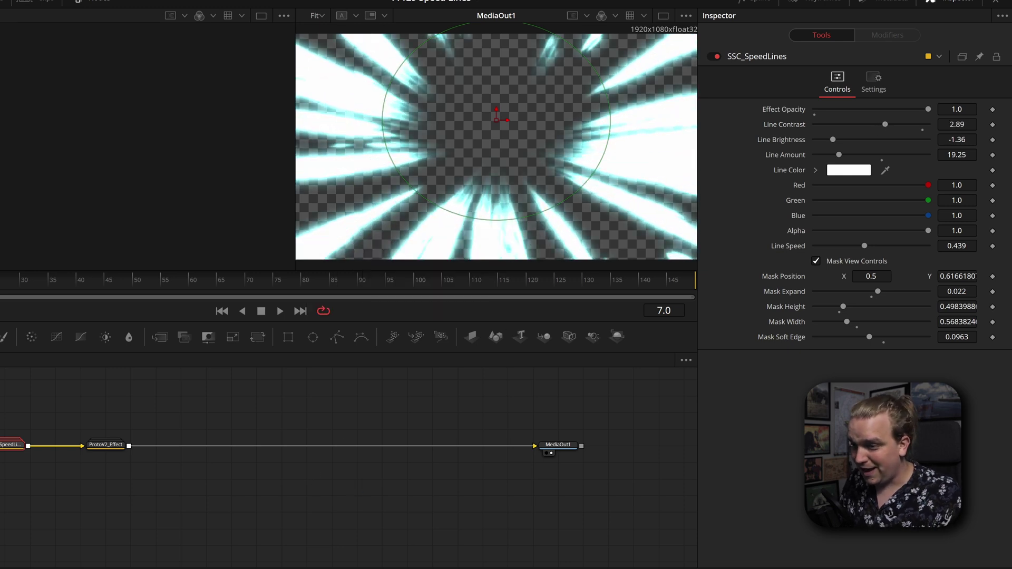
# Return to the edit timeline and play the last clip from before the scream to preview the glowing speed lines.
pyautogui.click(416, 565)
pyautogui.click(338, 477)
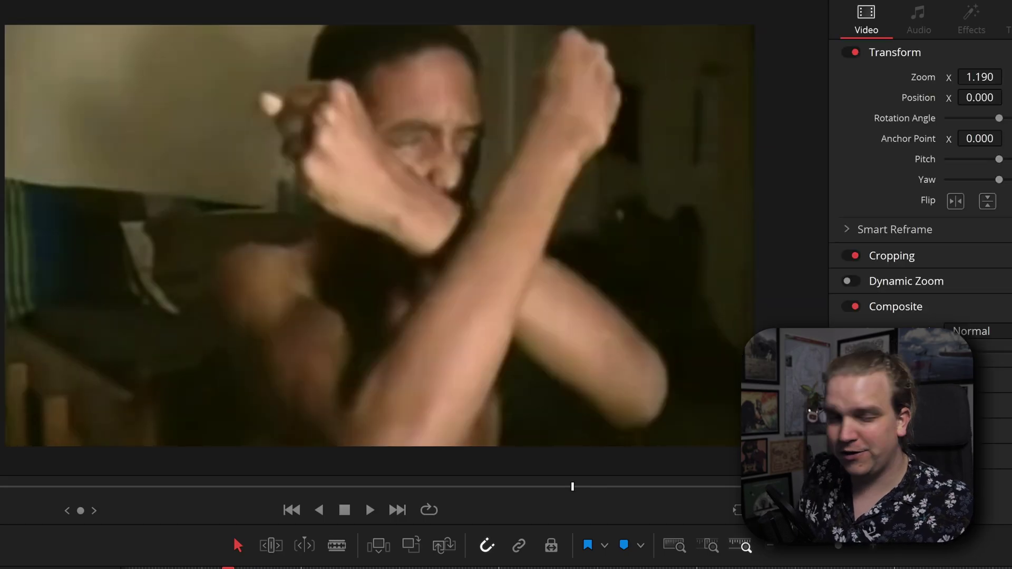
pyautogui.press('space')
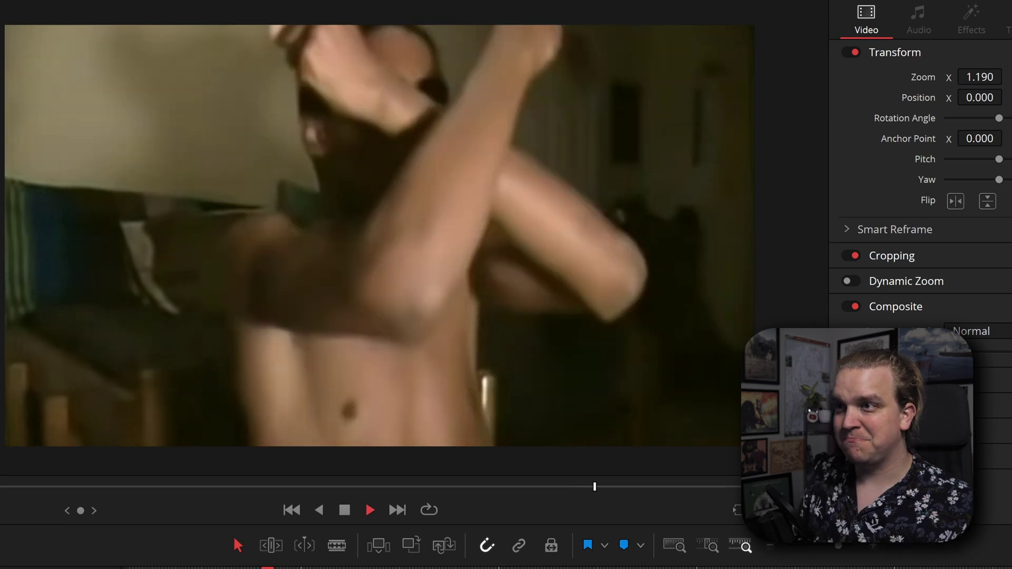